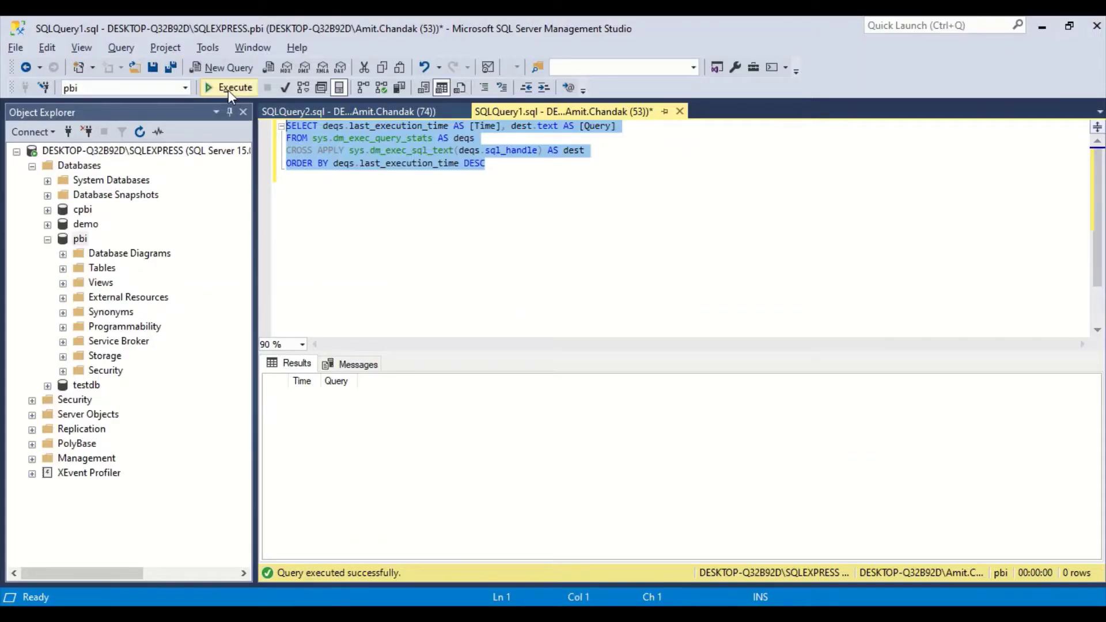
- Run the selected query on sys.dm_exec_query_stats and review the logged query times and texts
click(228, 89)
scroll(425, 440, down, 2)
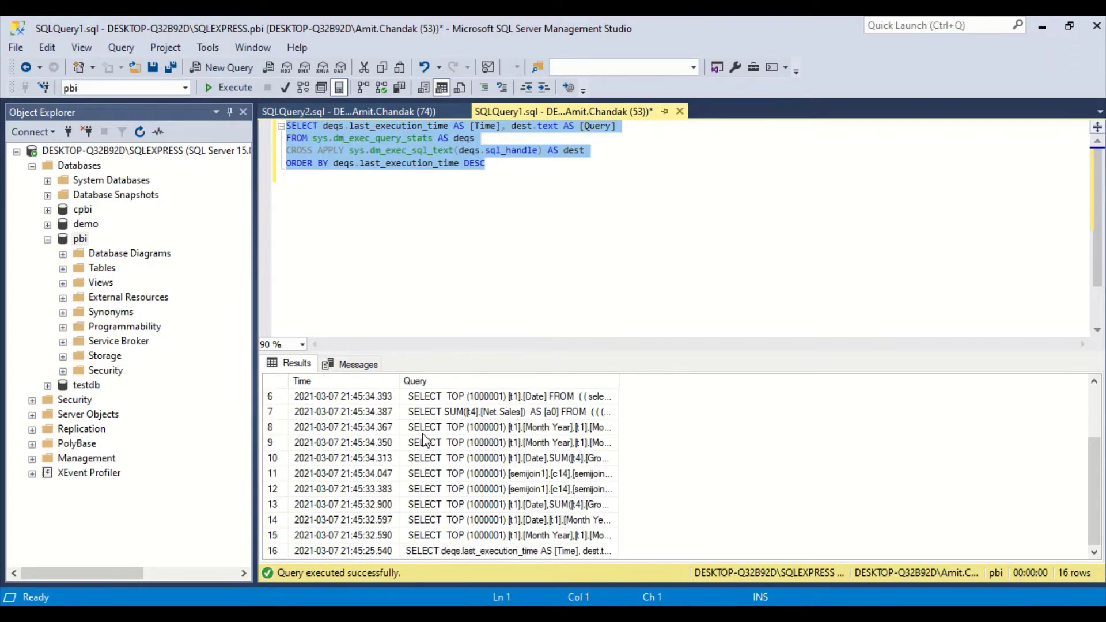
- Switch to the DirectQuery1 report in Power BI Desktop and add Brand 10 and Brand 11 to the Brand slicer selection
key(alt+Tab)
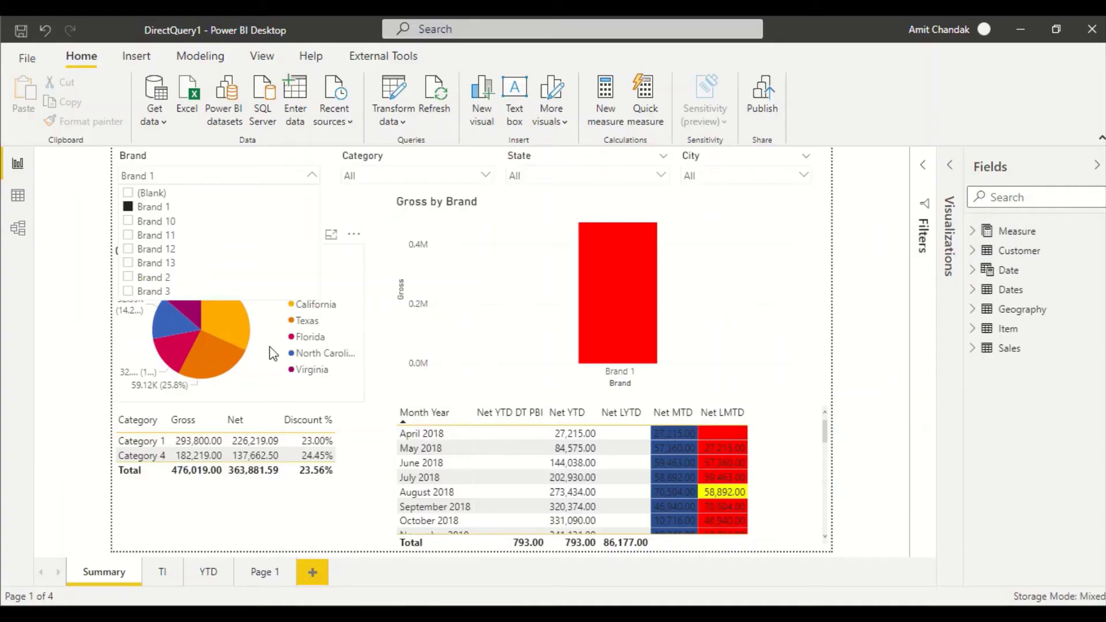
ctrl+click(128, 221)
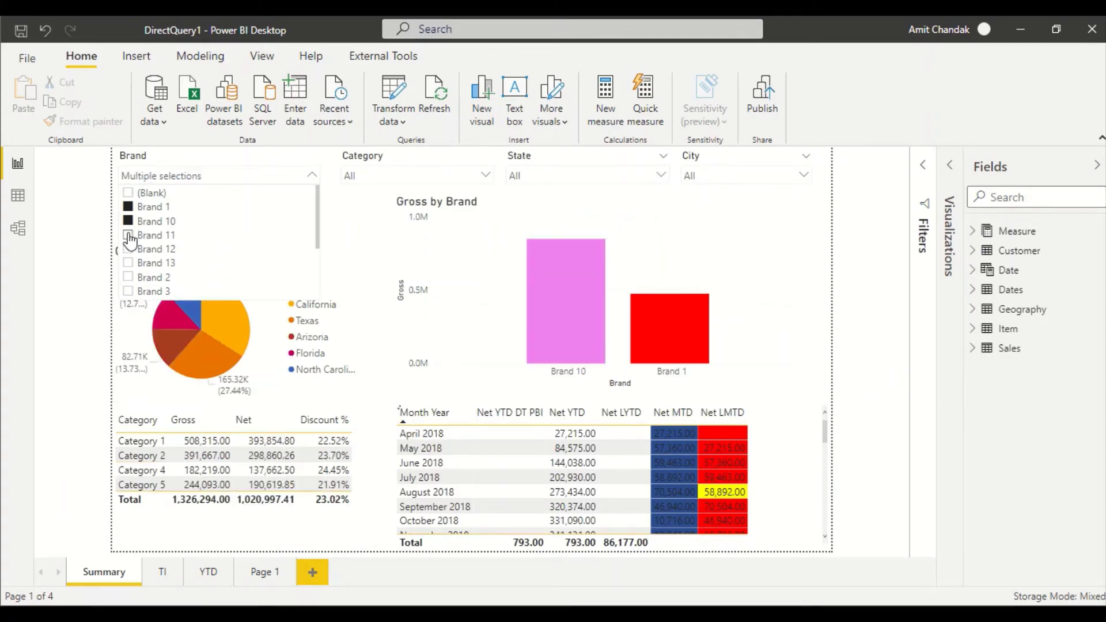
ctrl+click(128, 235)
- Switch to SQL Server Management Studio, rerun the execution-history query and examine the queries logged for the brand selections
key(alt+Tab)
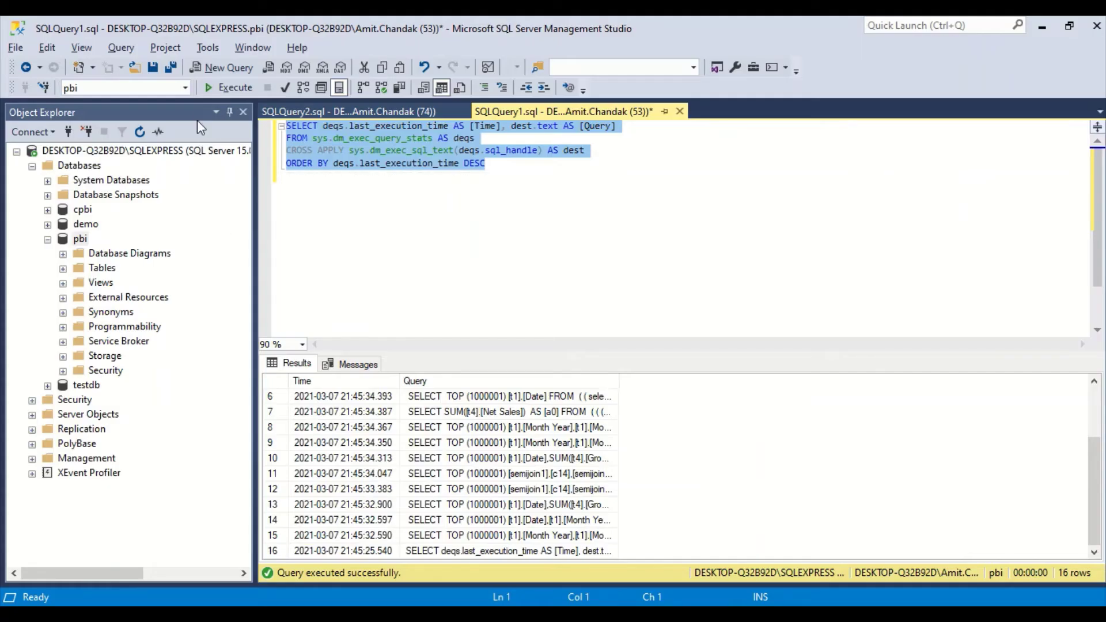
click(212, 94)
scroll(427, 493, down, 11)
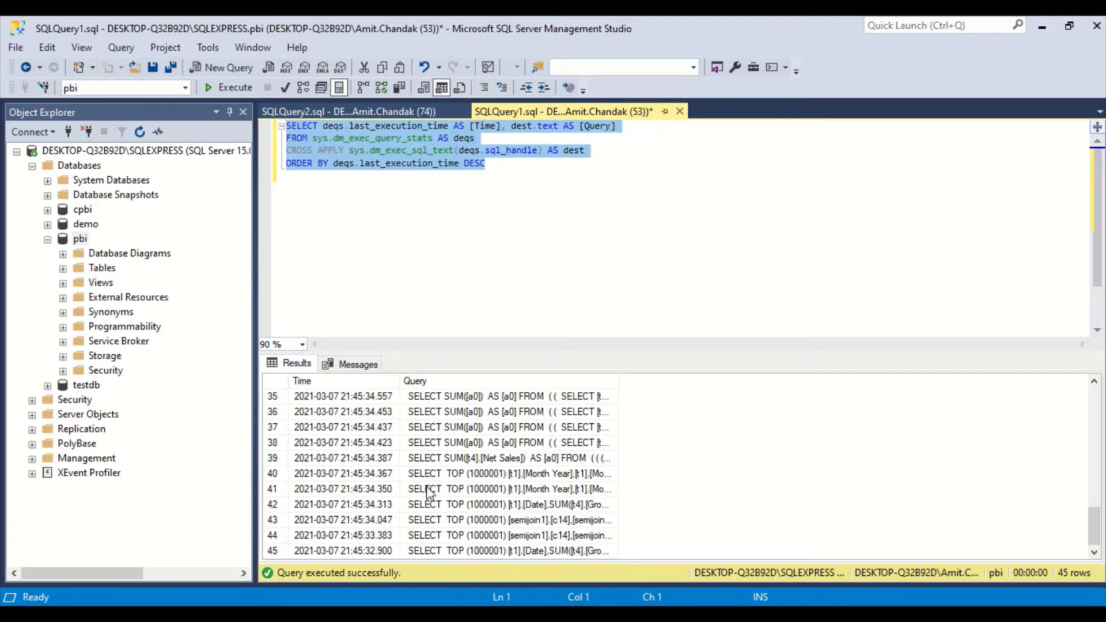
scroll(428, 492, up, 11)
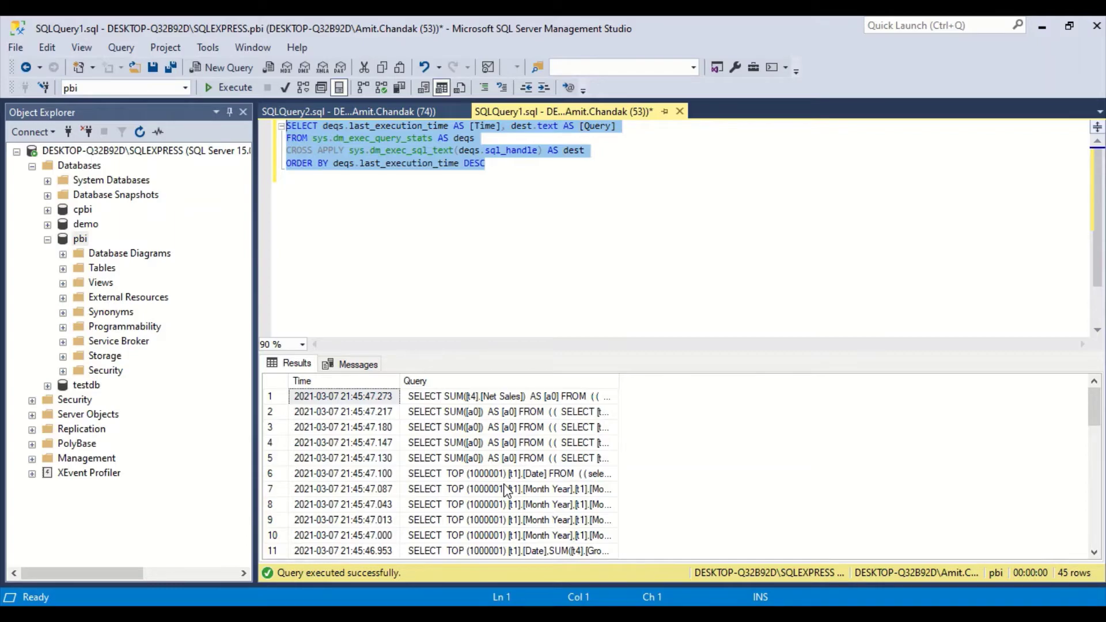
- Switch to the Power BI Desktop report and filter the Category slicer to Category 2 and Category 3
key(alt+Tab)
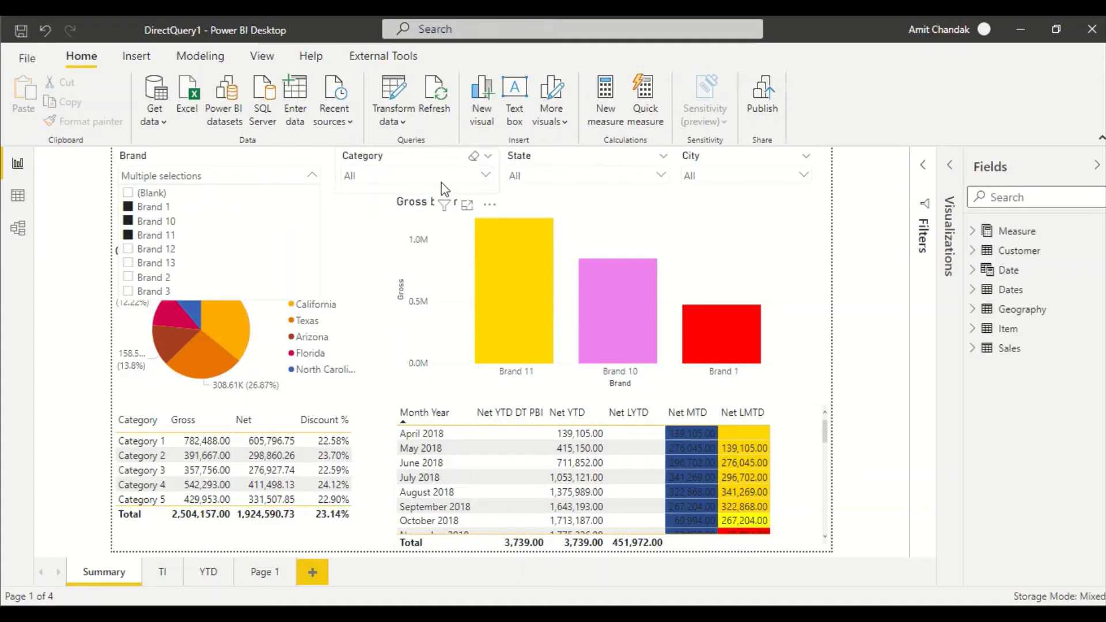
click(426, 175)
click(352, 207)
click(351, 235)
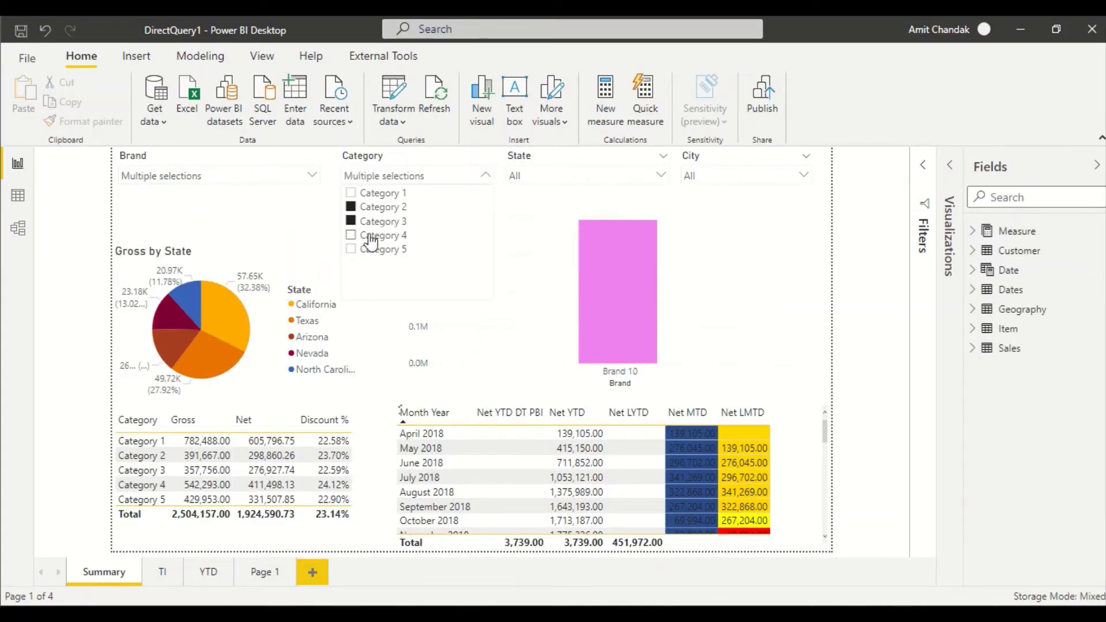
- Filter the State slicer to California, Colorado and District of Columbia
click(579, 176)
click(515, 235)
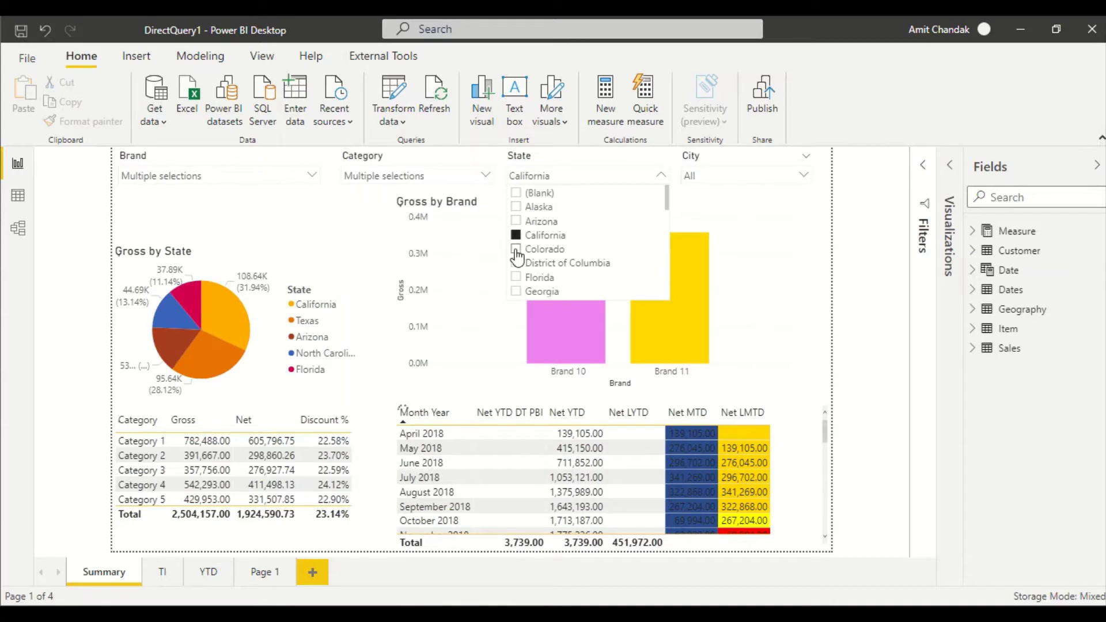
click(516, 249)
click(516, 263)
- Filter the City slicer to Bakersfield, Chula Vista and Colorado Springs
click(743, 175)
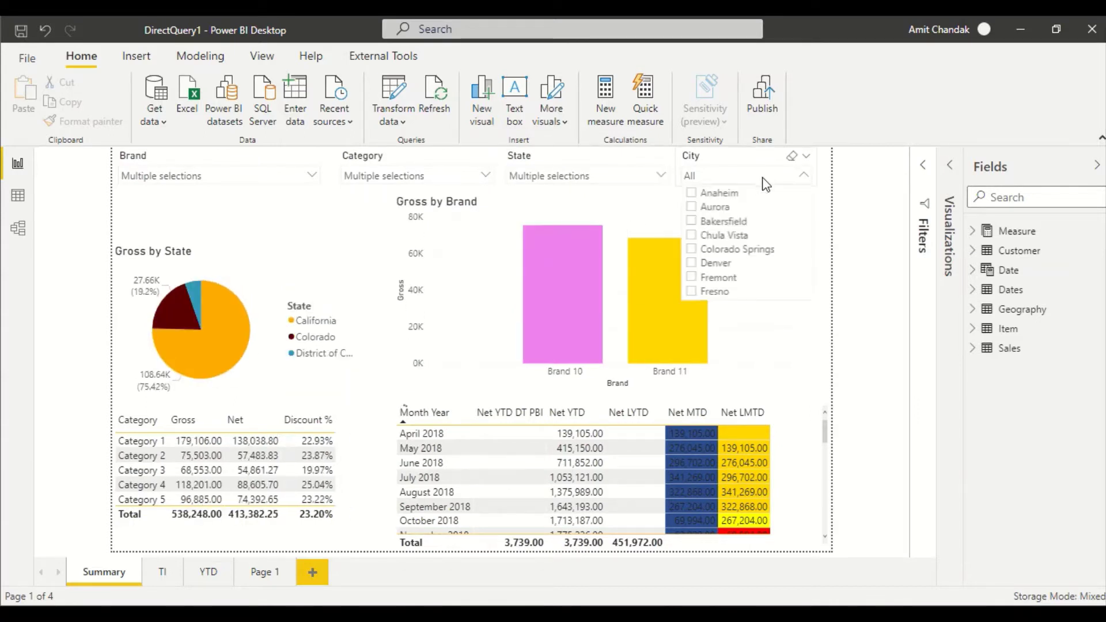
click(691, 222)
click(692, 235)
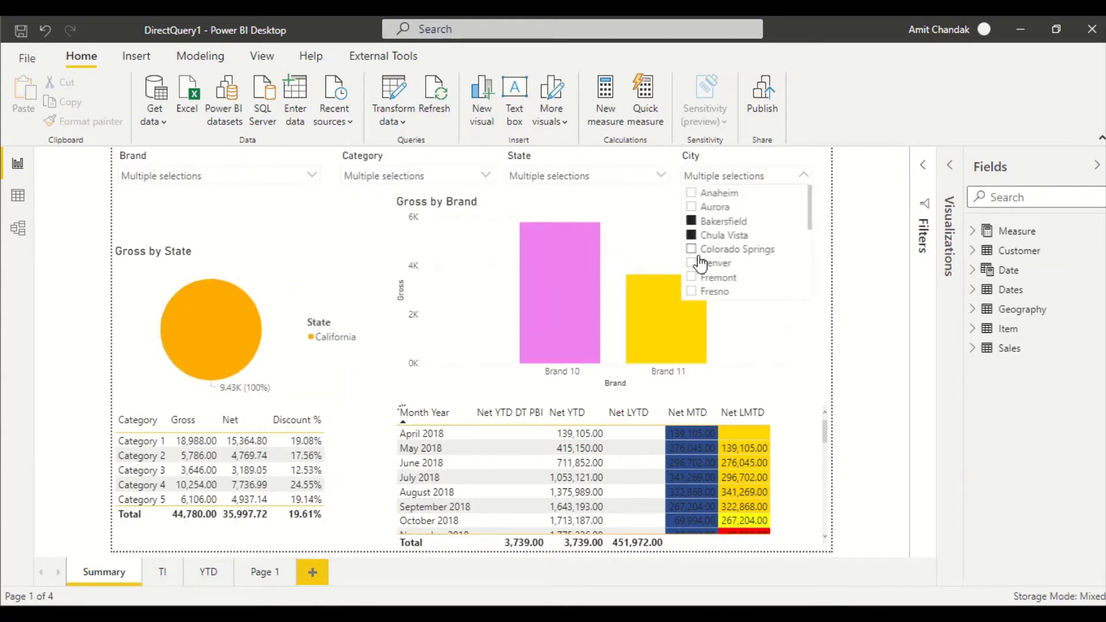
click(694, 248)
- Switch to SQL Server Management Studio, rerun the execution-history query and examine the queries logged for the category, state and city selections
key(alt+Tab)
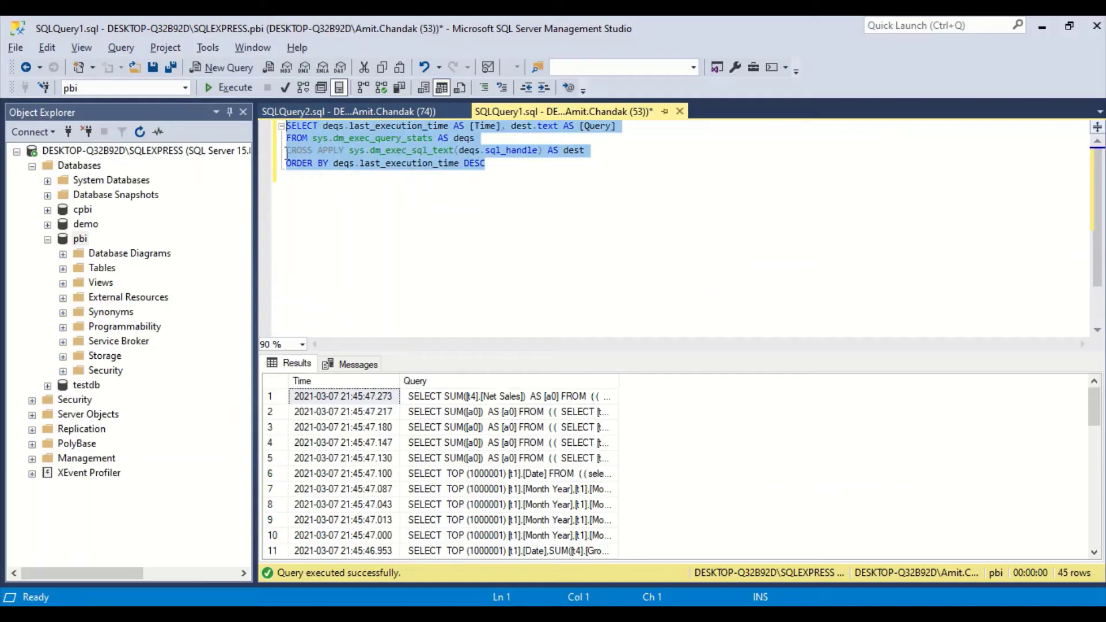
click(246, 86)
scroll(507, 426, down, 20)
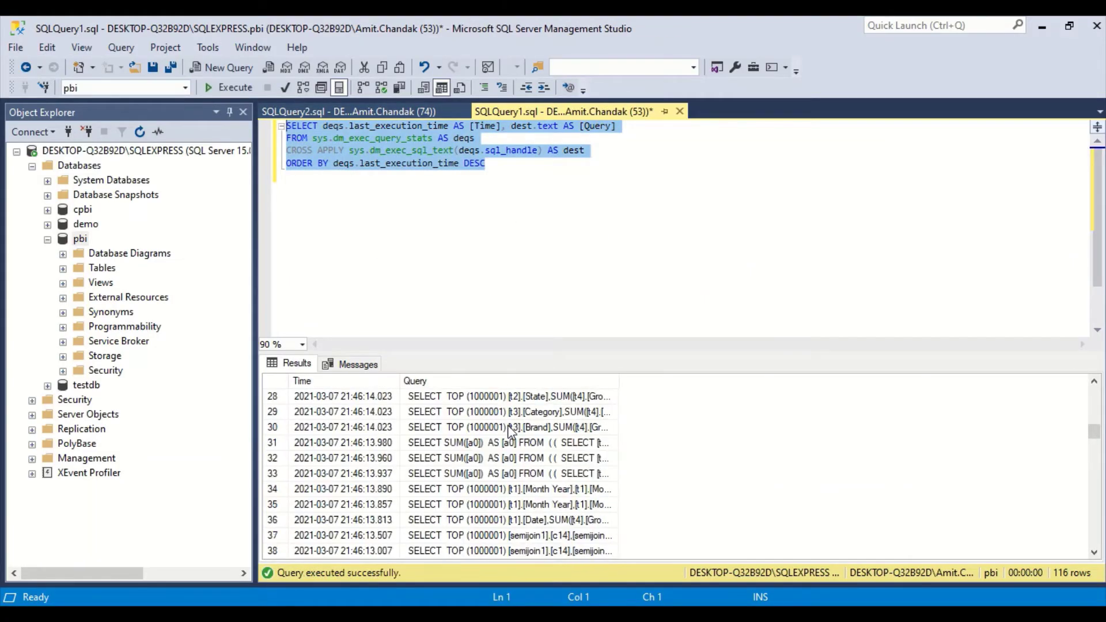
scroll(510, 432, down, 5)
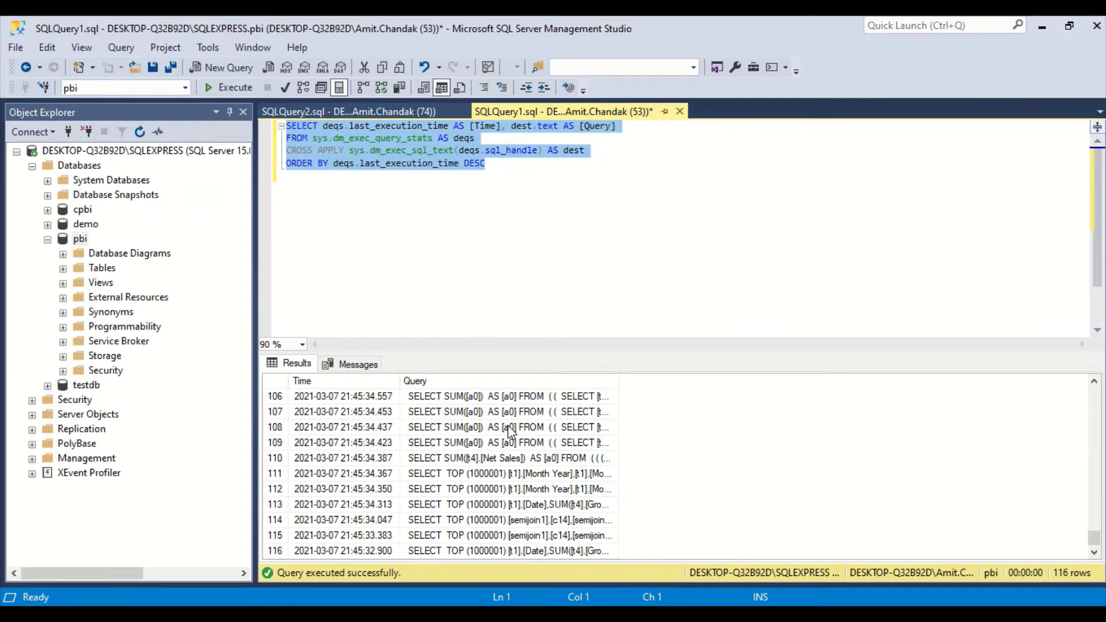
scroll(507, 426, up, 20)
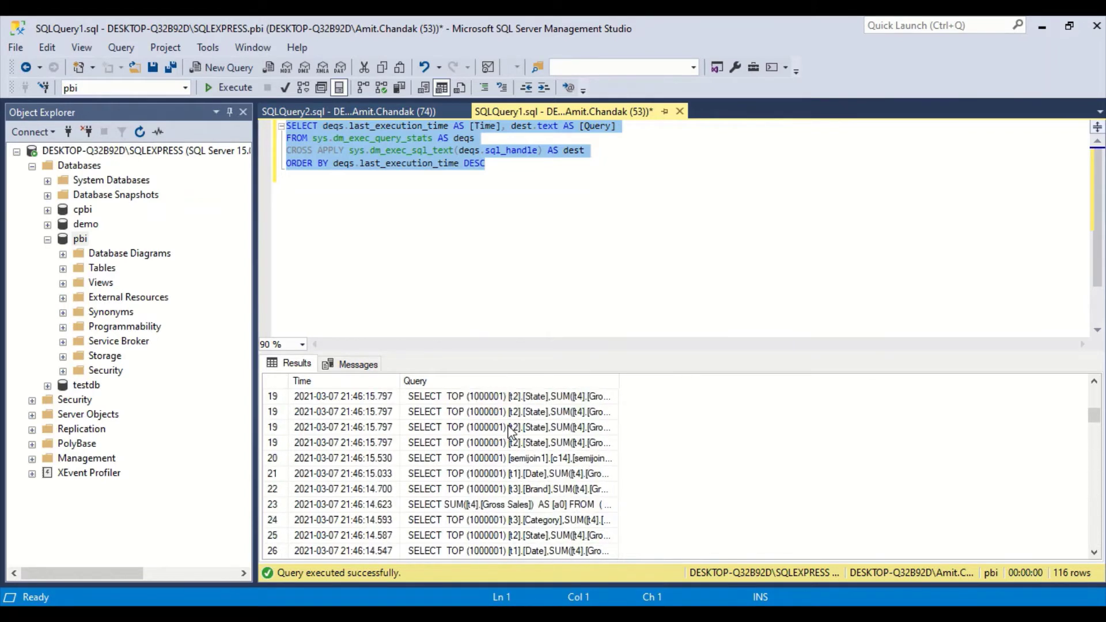
scroll(510, 432, up, 5)
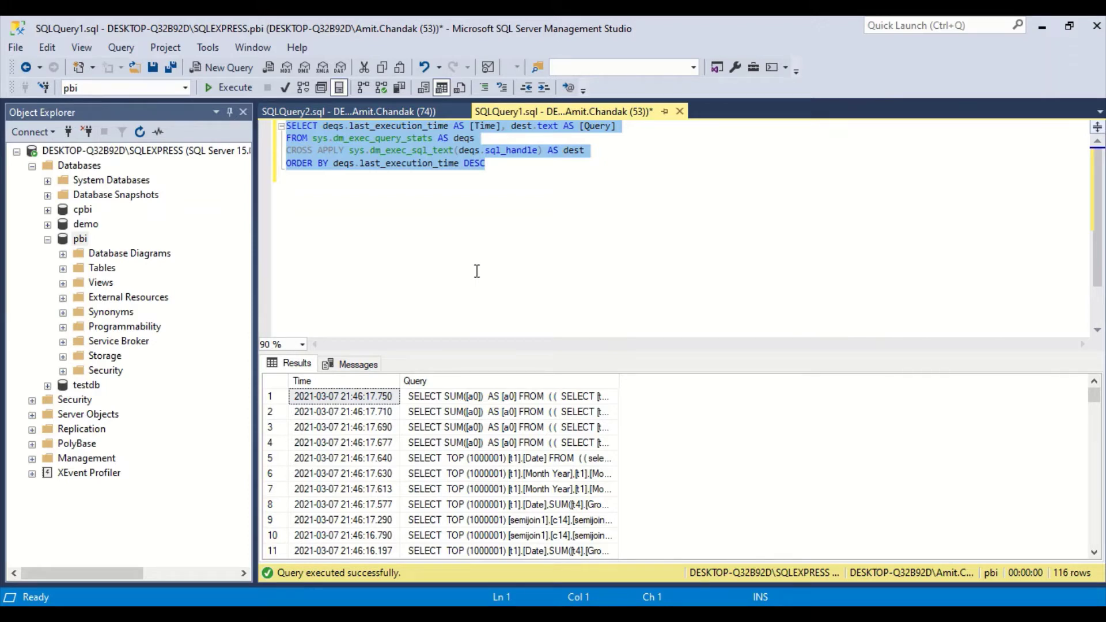
- Switch to the Power BI Desktop report and clear the selections in the City, State, Category and Brand slicers
click(830, 614)
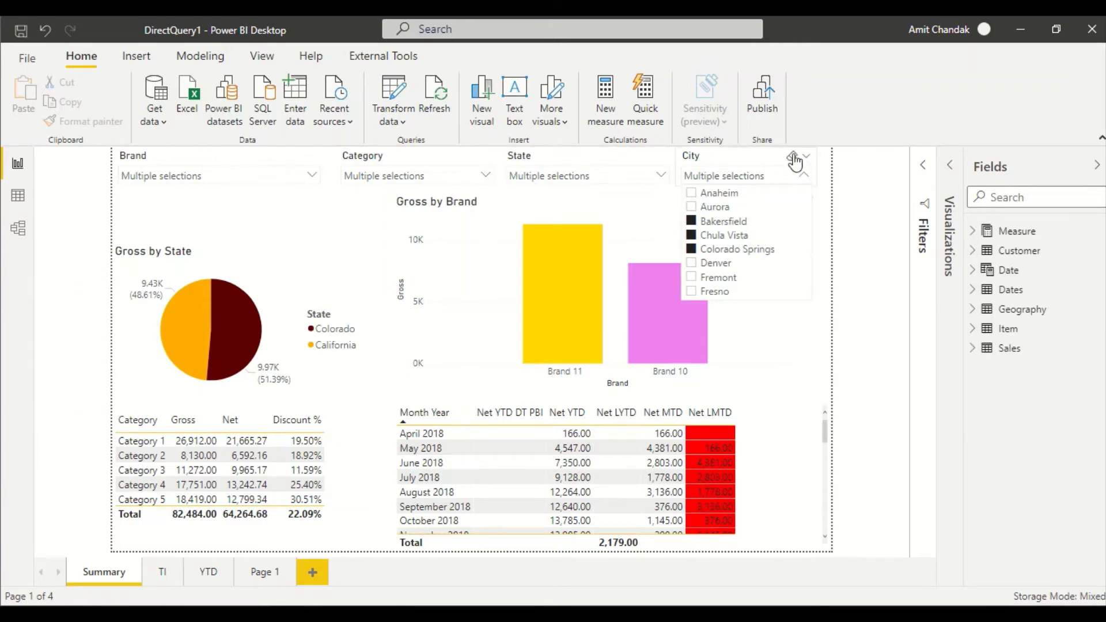
click(795, 162)
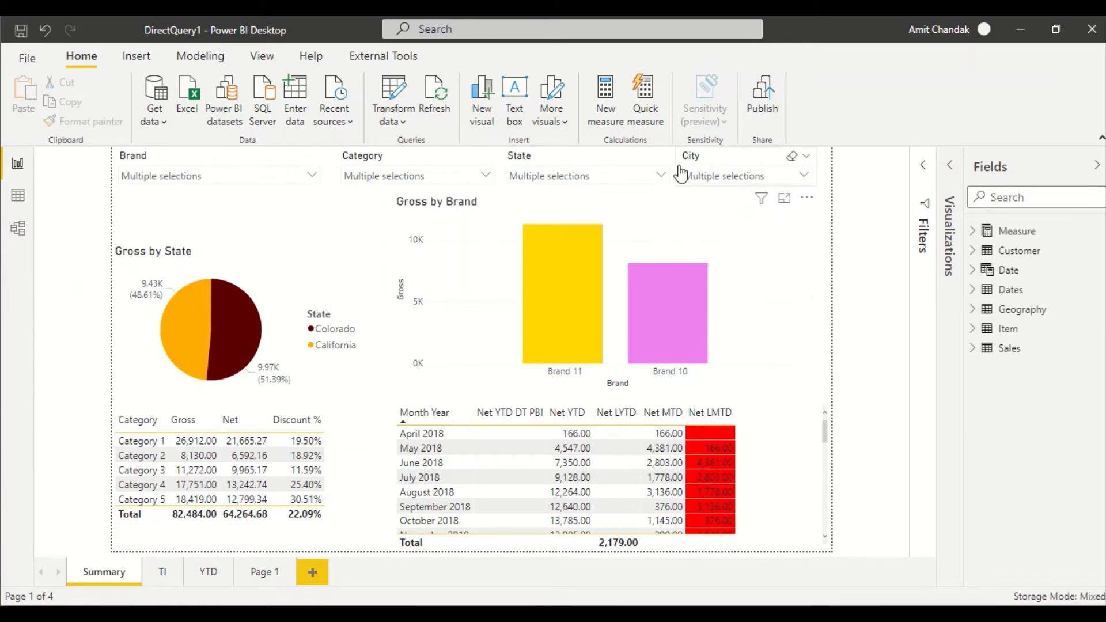
click(649, 156)
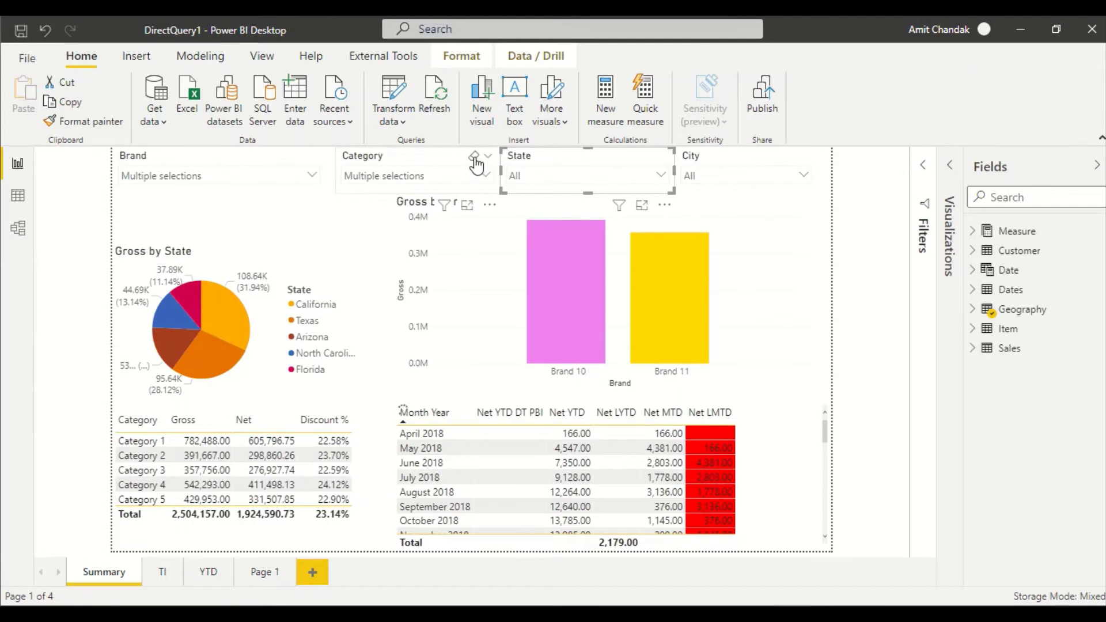
click(474, 158)
click(300, 158)
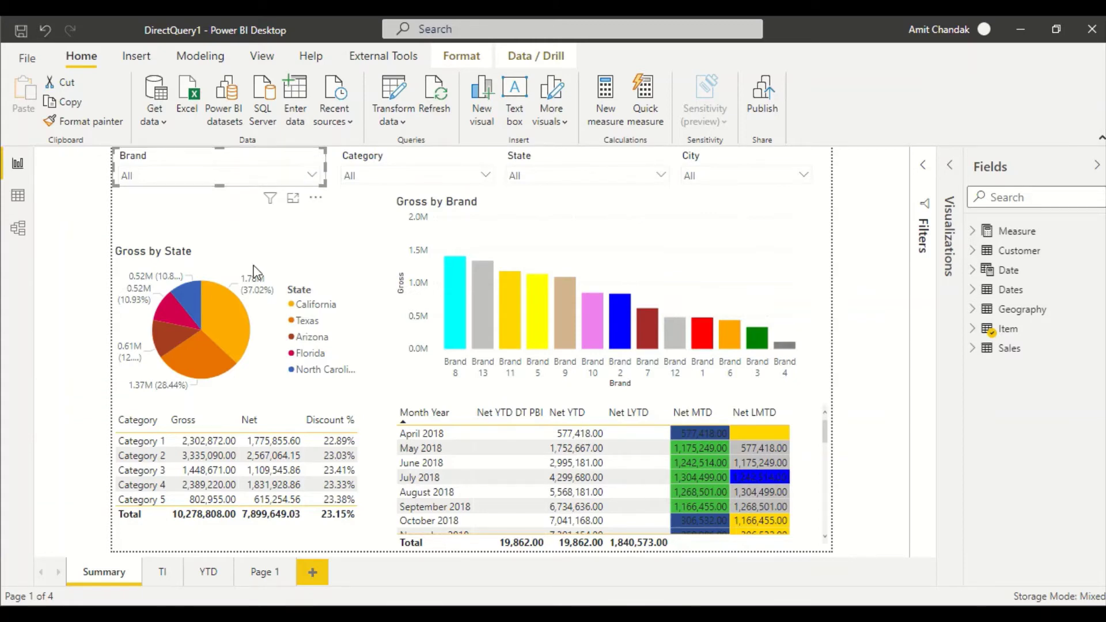
- Rename the report page Page 1 to Parameter
click(271, 580)
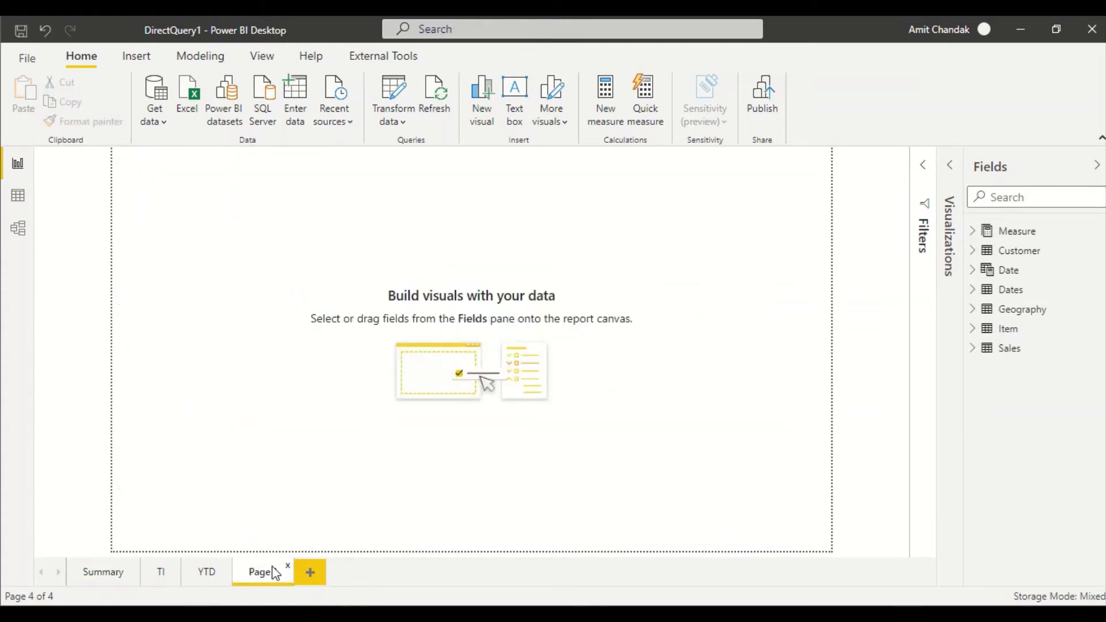
double_click(274, 572)
text(Parame)
text(ter)
click(206, 263)
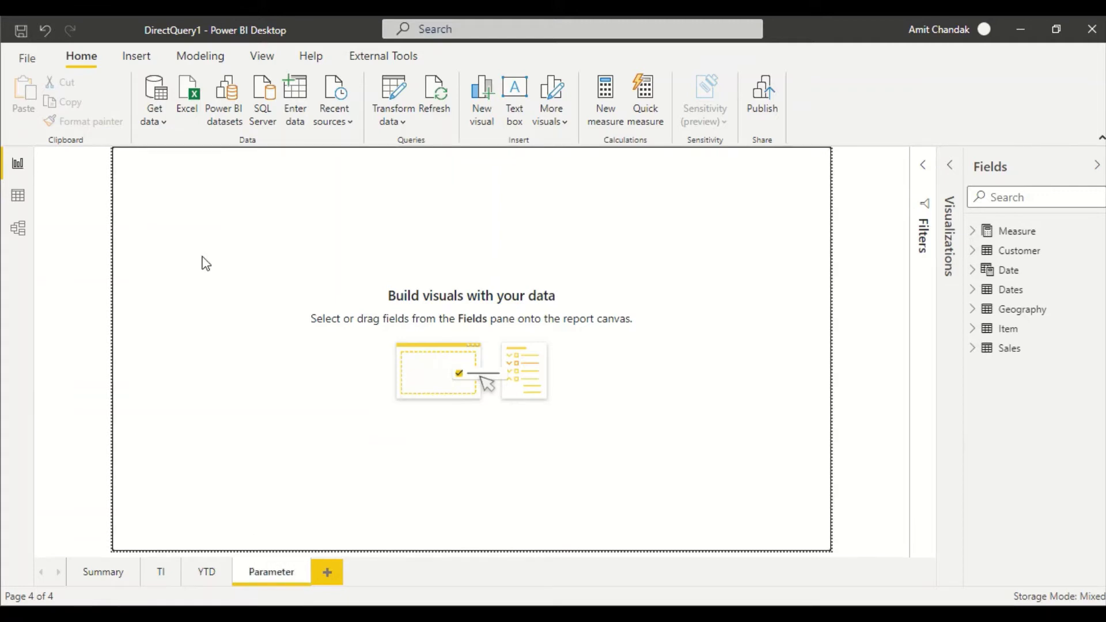
- Copy the Brand, Category, State and City slicers from the Summary page
click(104, 572)
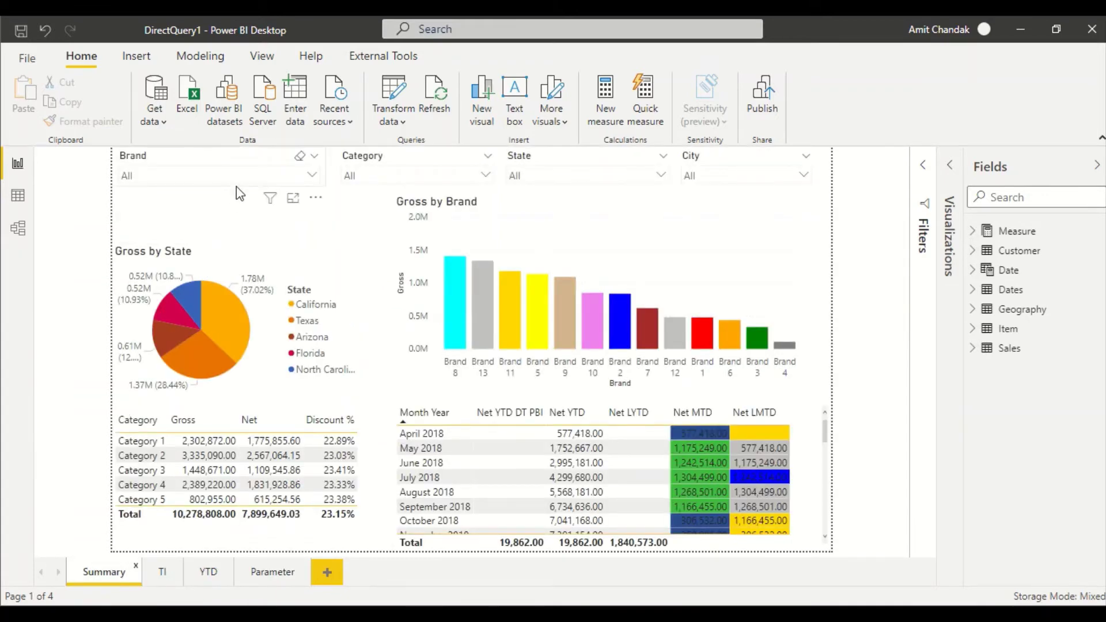
click(268, 189)
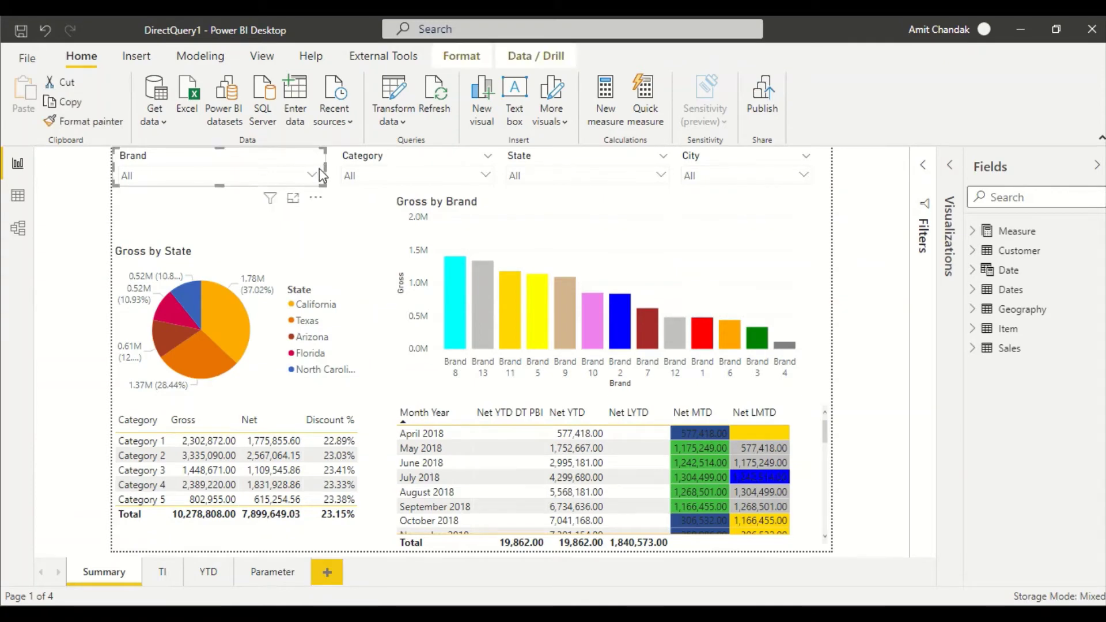
click(379, 188)
ctrl+click(565, 190)
ctrl+click(477, 166)
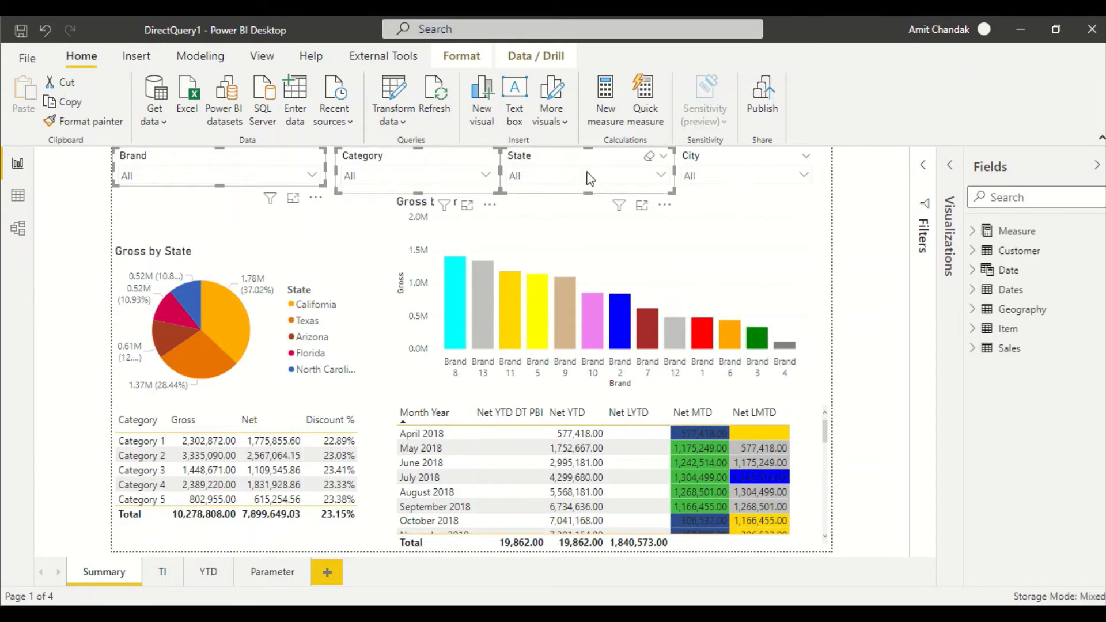
ctrl+click(756, 167)
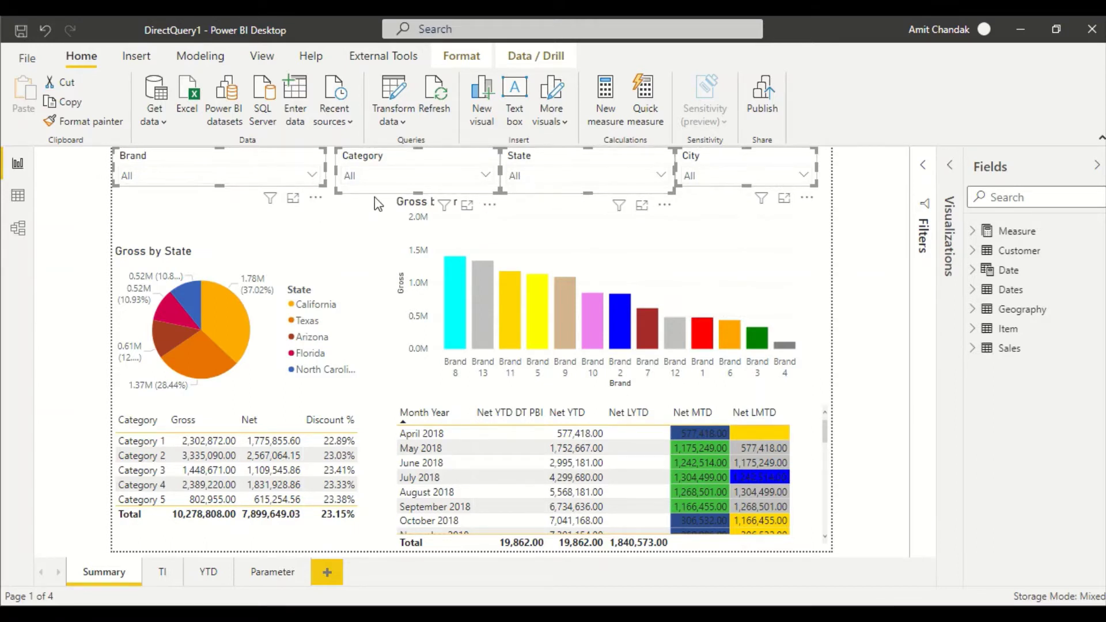
key(ctrl+c)
- Paste the four copied slicers onto the Parameter page and keep them in sync with the originals
click(279, 582)
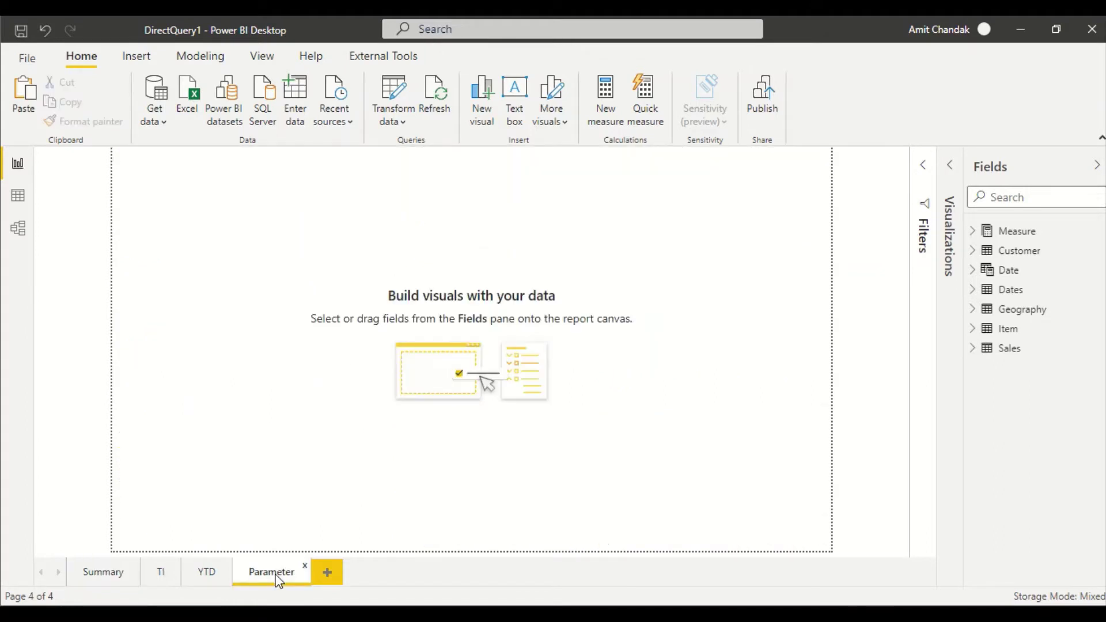
click(219, 198)
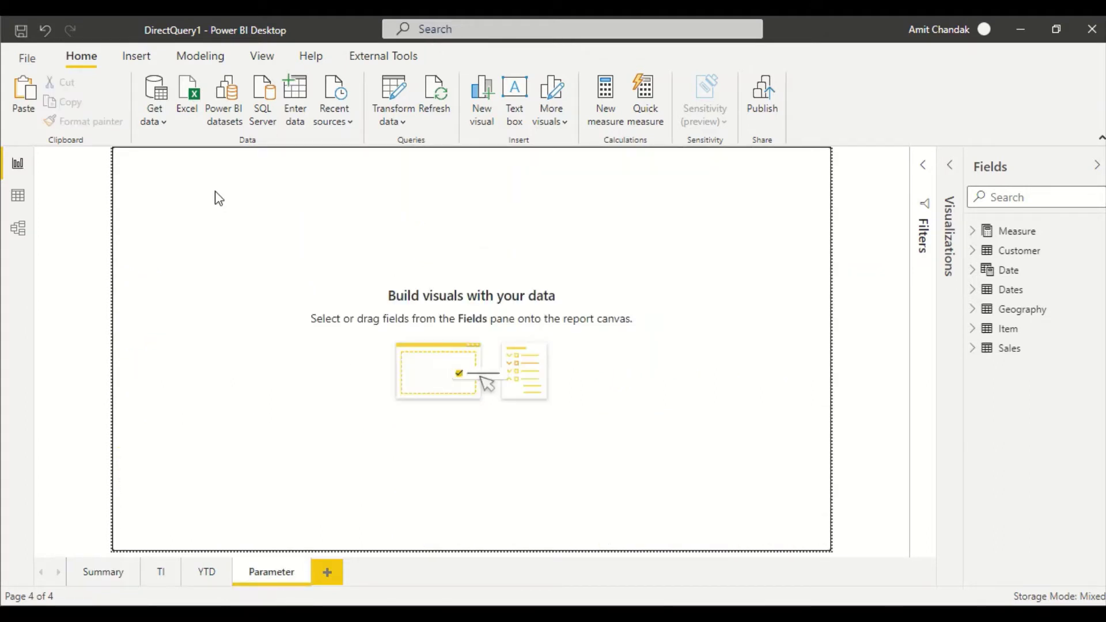
key(ctrl+v)
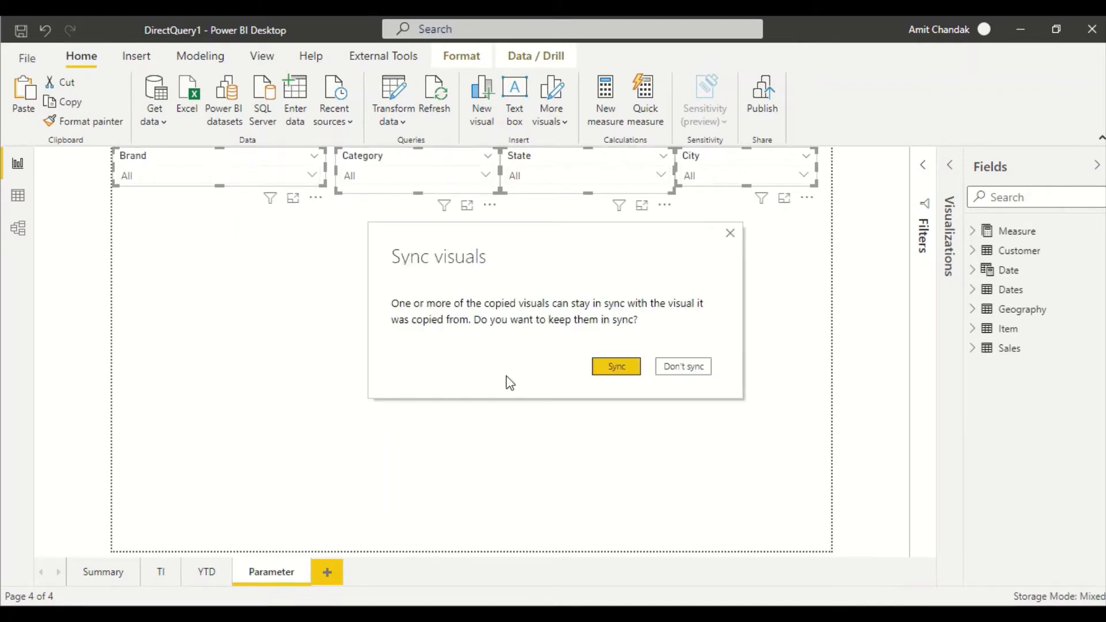
click(616, 368)
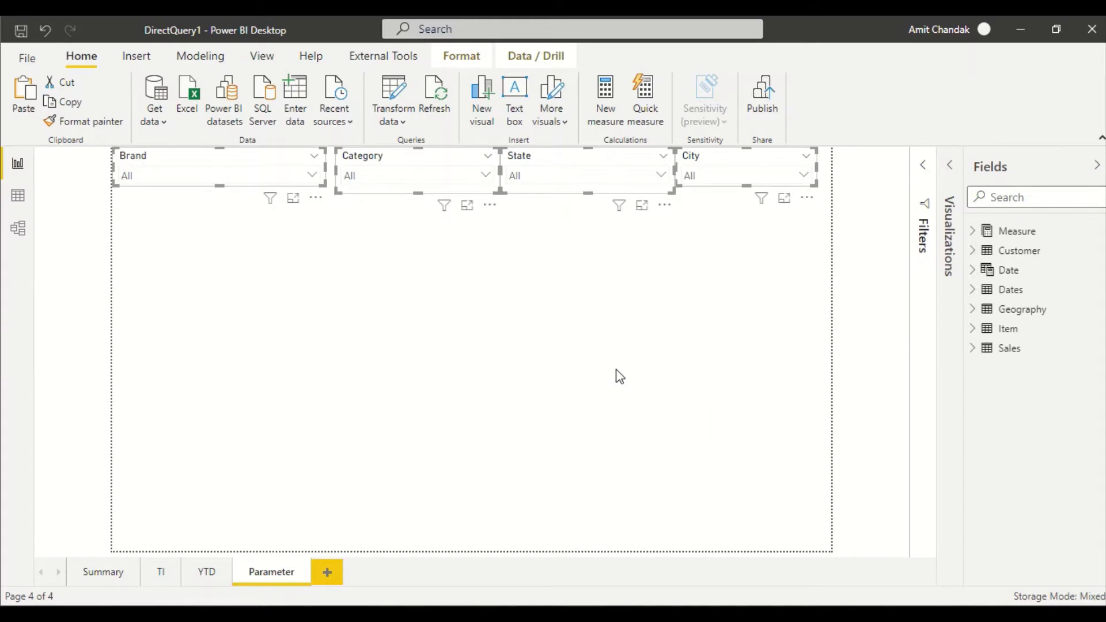
click(600, 355)
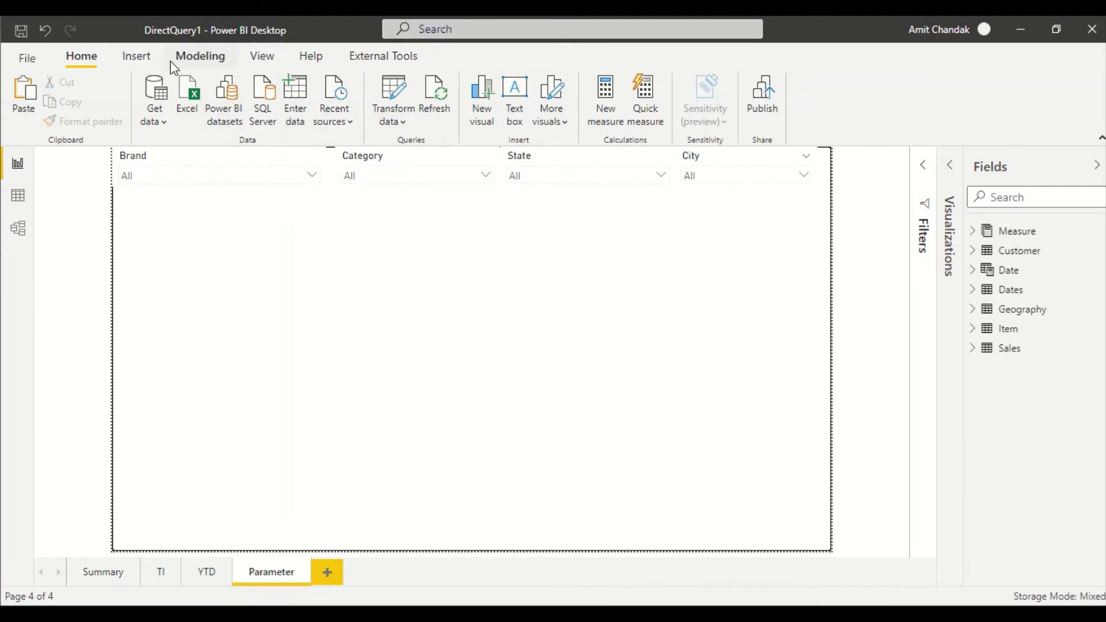
- Insert a blank button on the Parameter page and move it off the Brand slicer into the empty canvas area
click(123, 66)
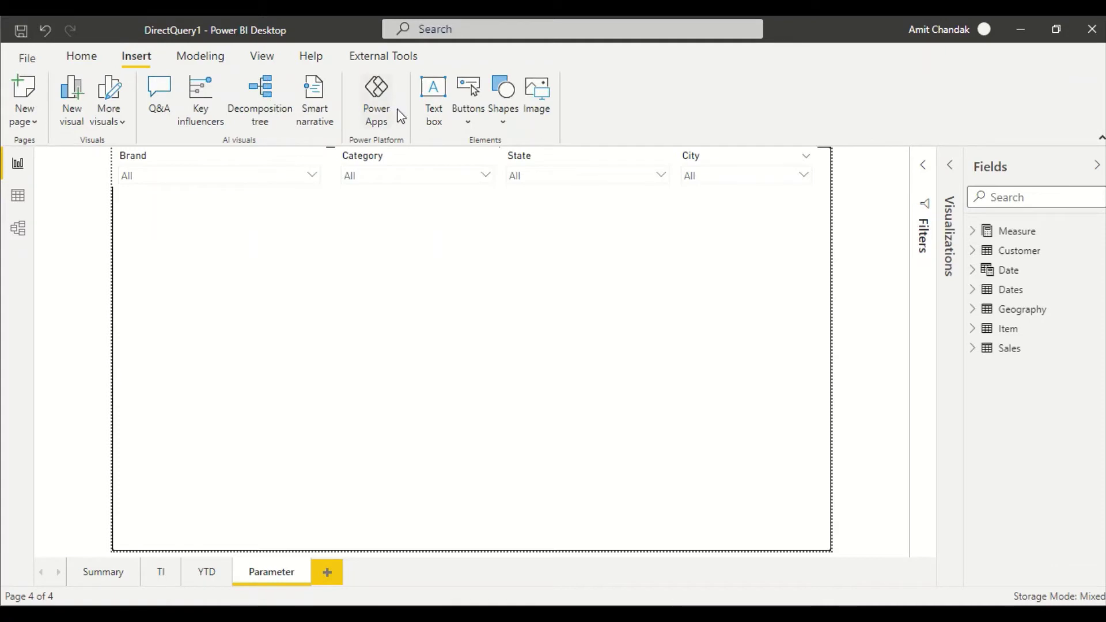
click(469, 119)
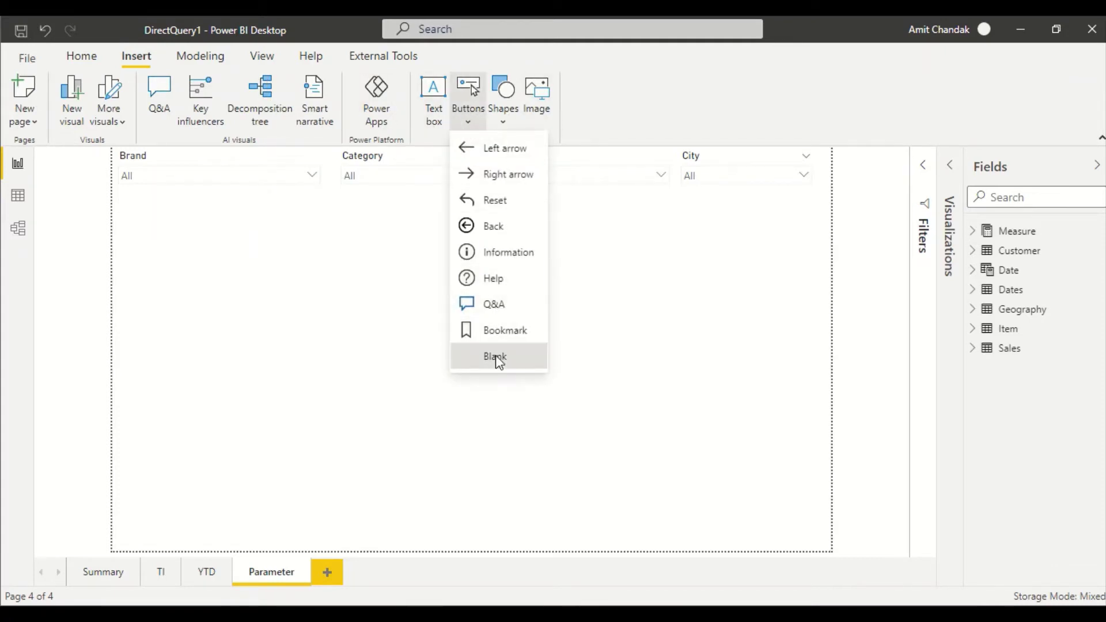
click(515, 362)
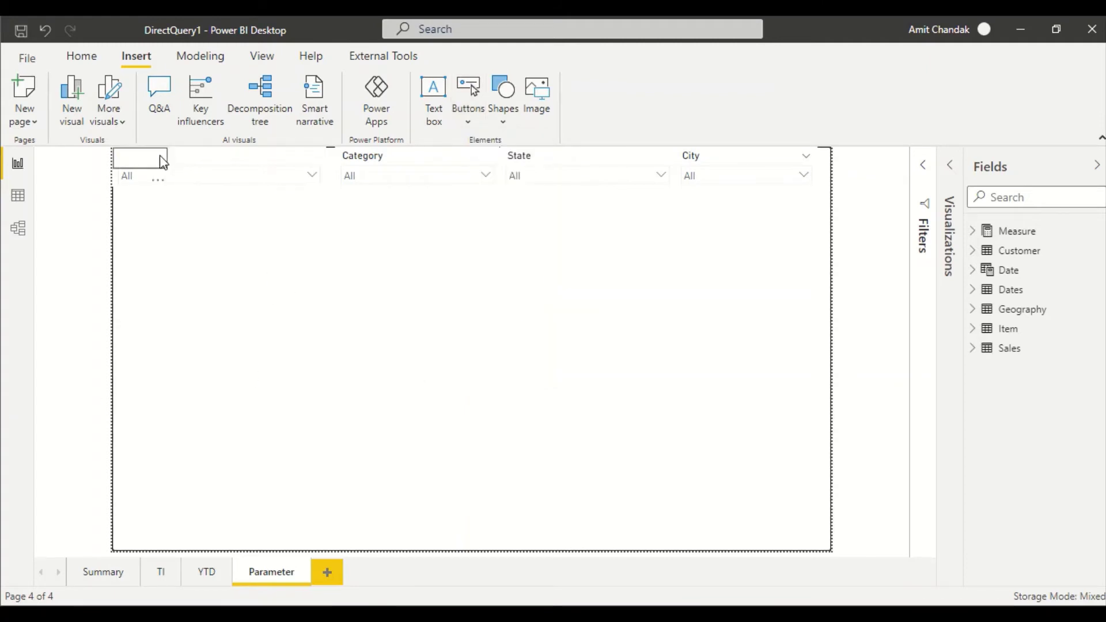
mouse_move(154, 165)
mouse_down()
mouse_move(322, 248)
mouse_move(171, 159)
mouse_up()
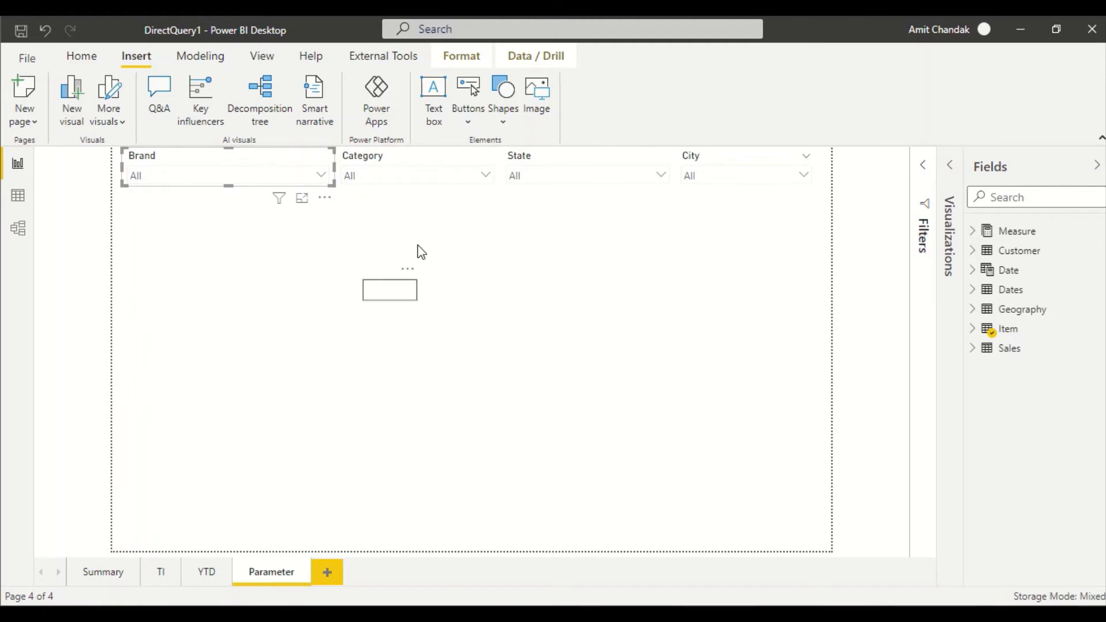
- Enlarge the blank button on the Parameter page, turn on its button text and set the text to Submit
drag(399, 290, 553, 295)
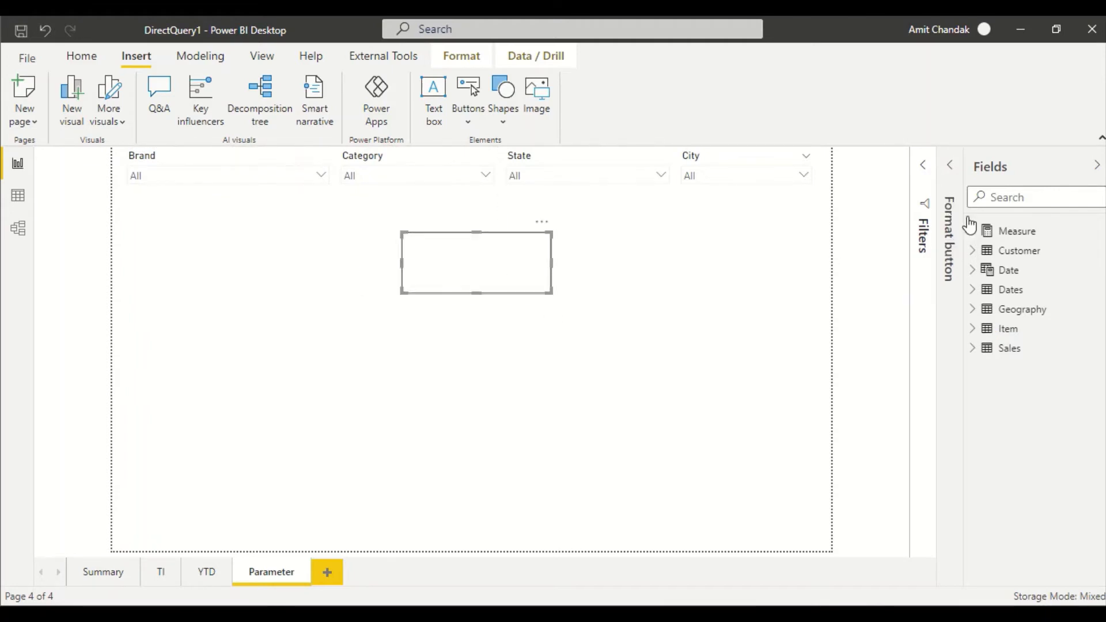
click(950, 165)
click(858, 271)
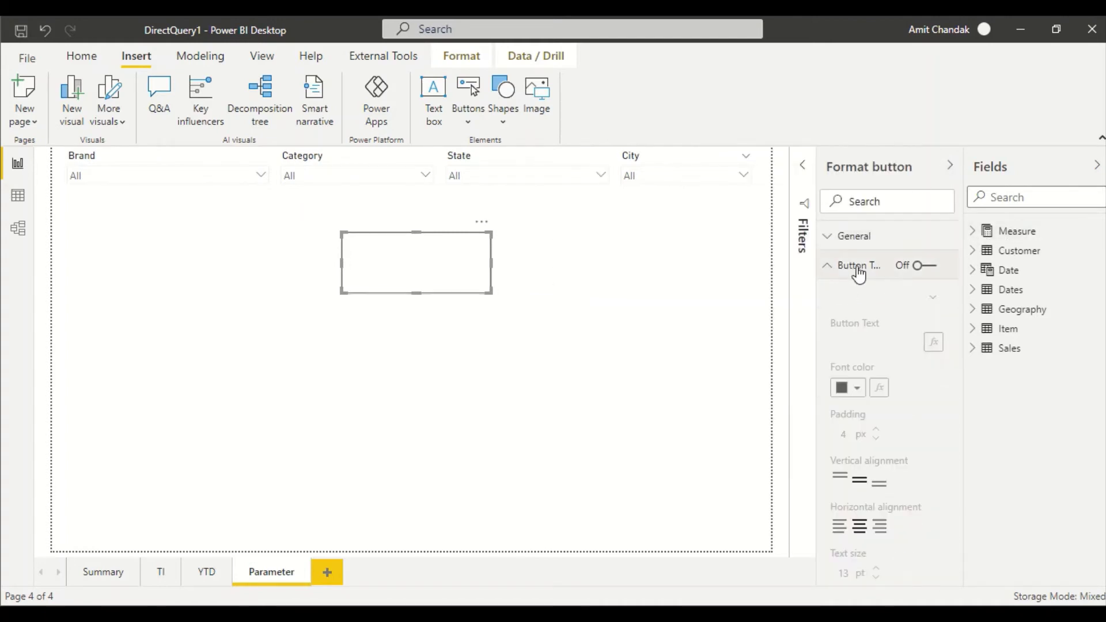
click(928, 268)
click(884, 347)
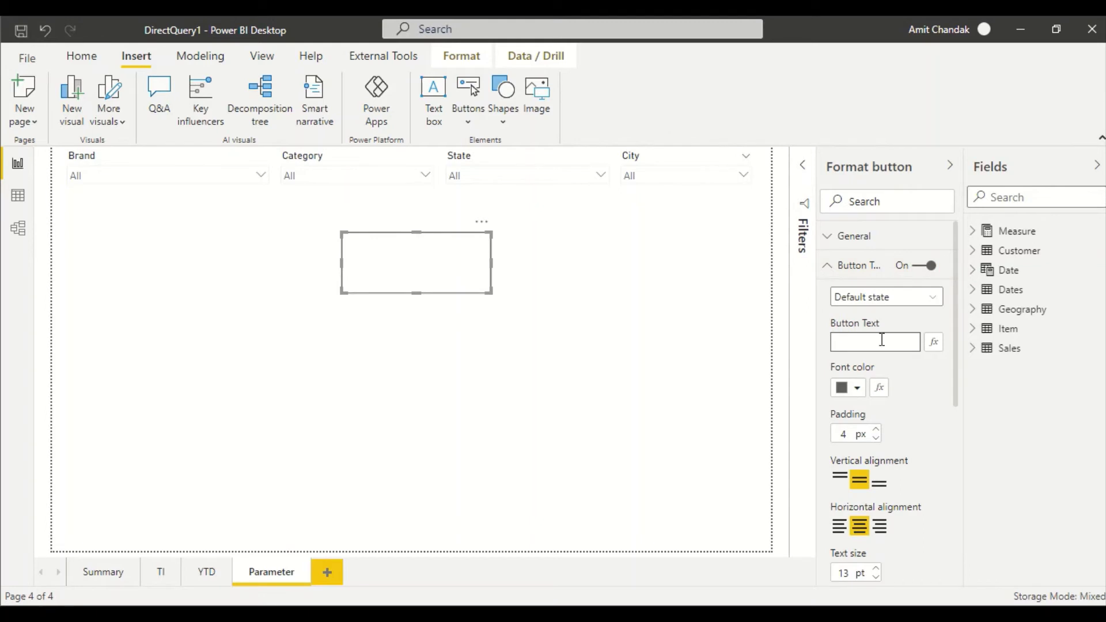
text(Submiy)
key(BackSpace)
text(t)
click(909, 386)
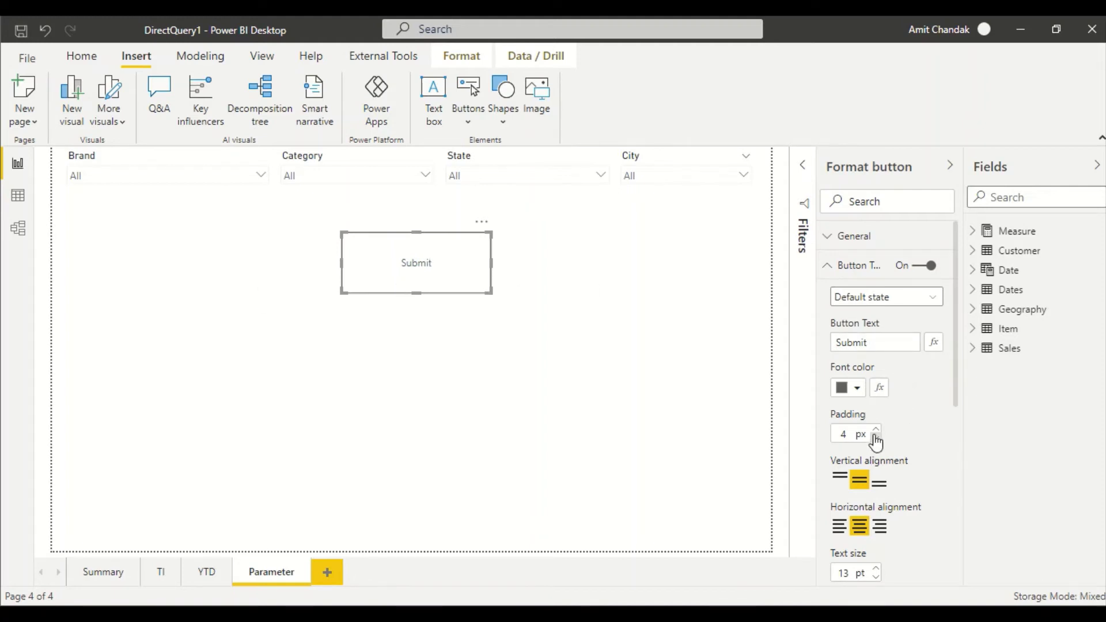
- Increase the text size of the Submit button's label and deselect the button
scroll(903, 471, down, 1)
scroll(903, 471, down, 1)
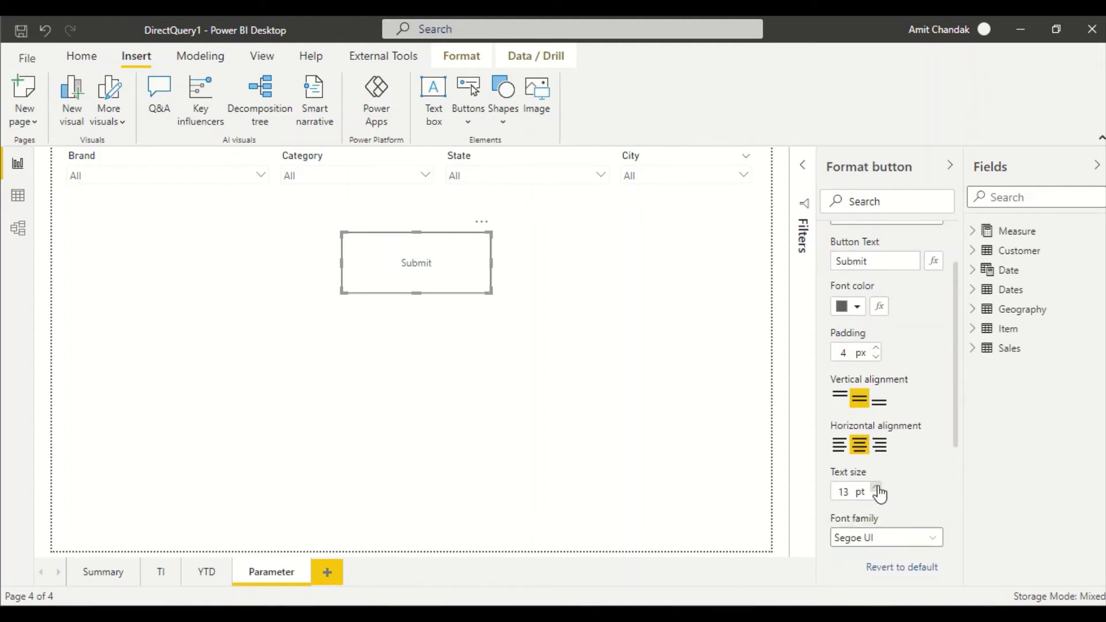
click(876, 487)
click(876, 487)
click(876, 487)
click(876, 487)
click(876, 487)
click(876, 487)
click(876, 488)
click(876, 488)
click(876, 487)
click(420, 316)
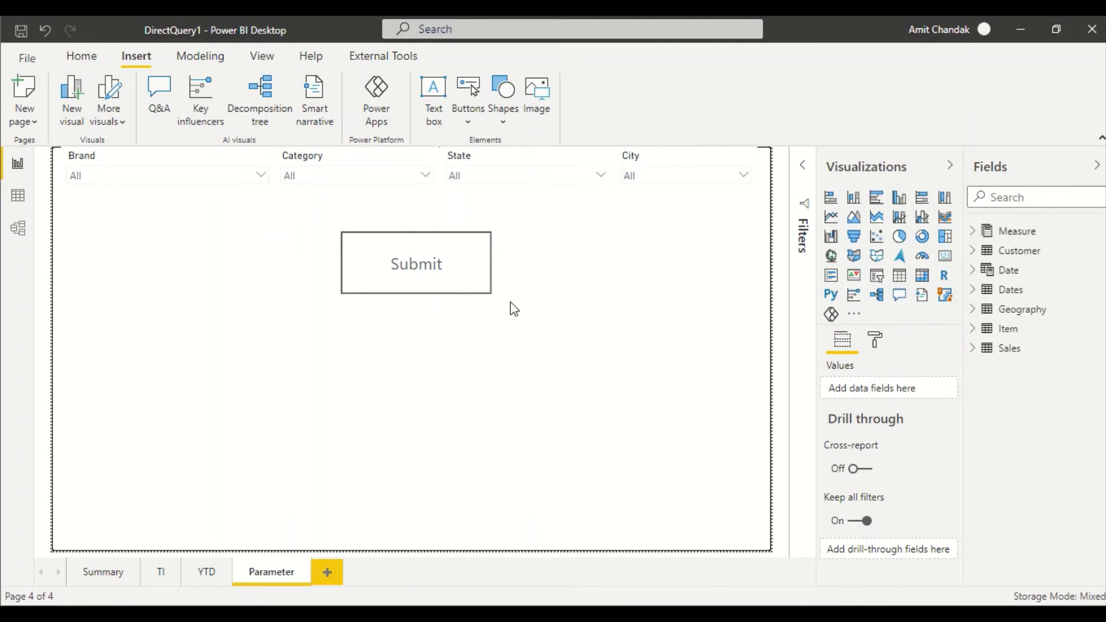
- Turn on the Submit button's action with type Page navigation and destination Summary
click(483, 283)
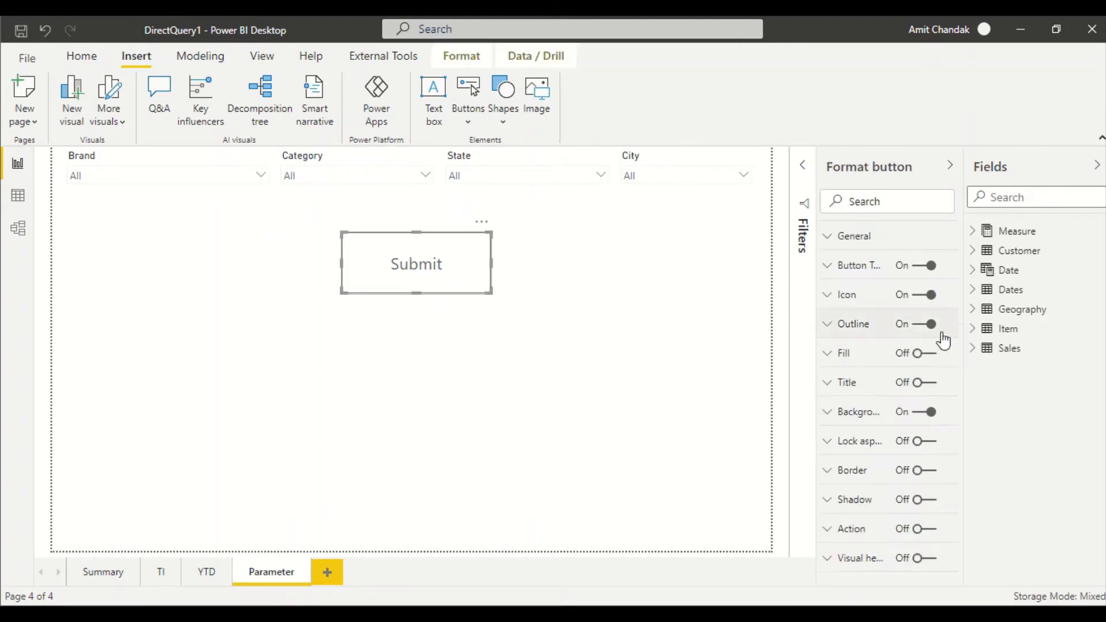
click(883, 530)
scroll(927, 420, down, 2)
click(930, 410)
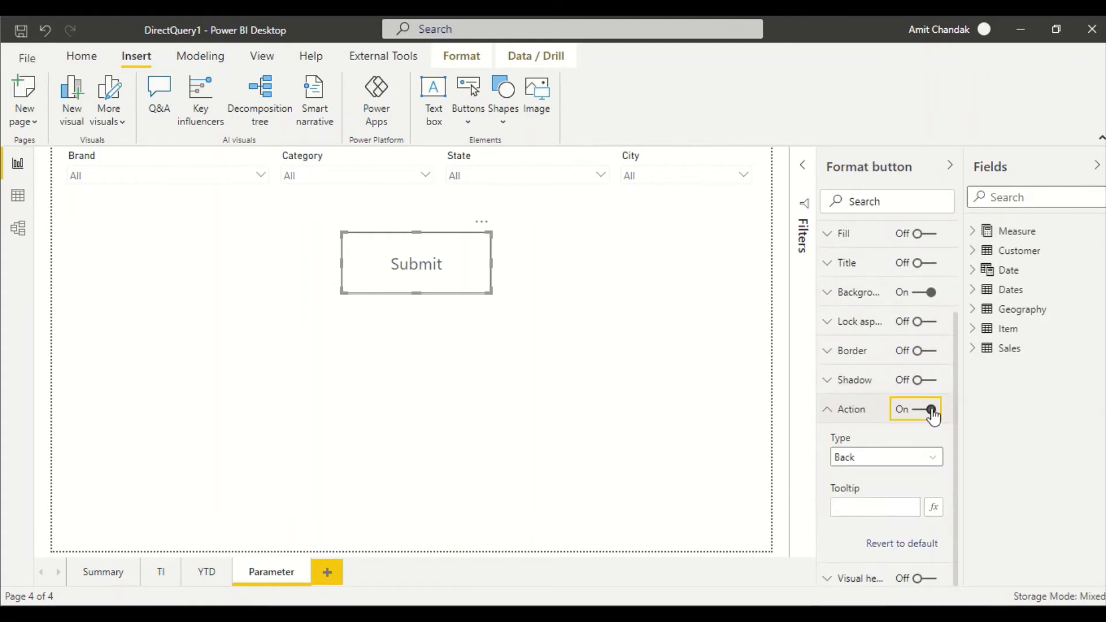
click(889, 461)
click(884, 529)
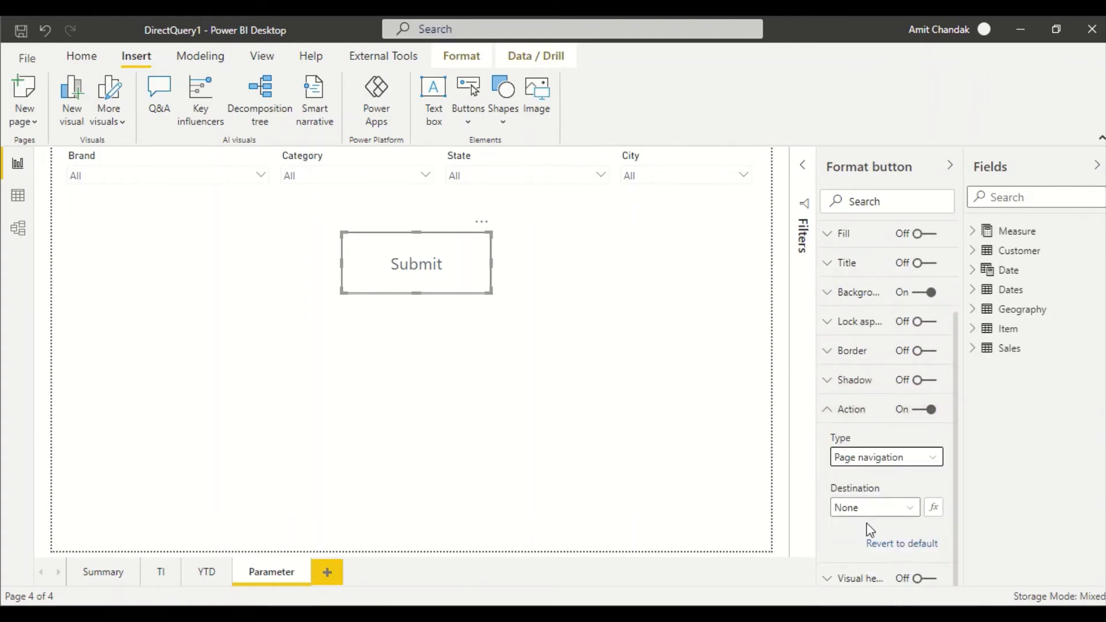
scroll(896, 452, down, 1)
click(896, 457)
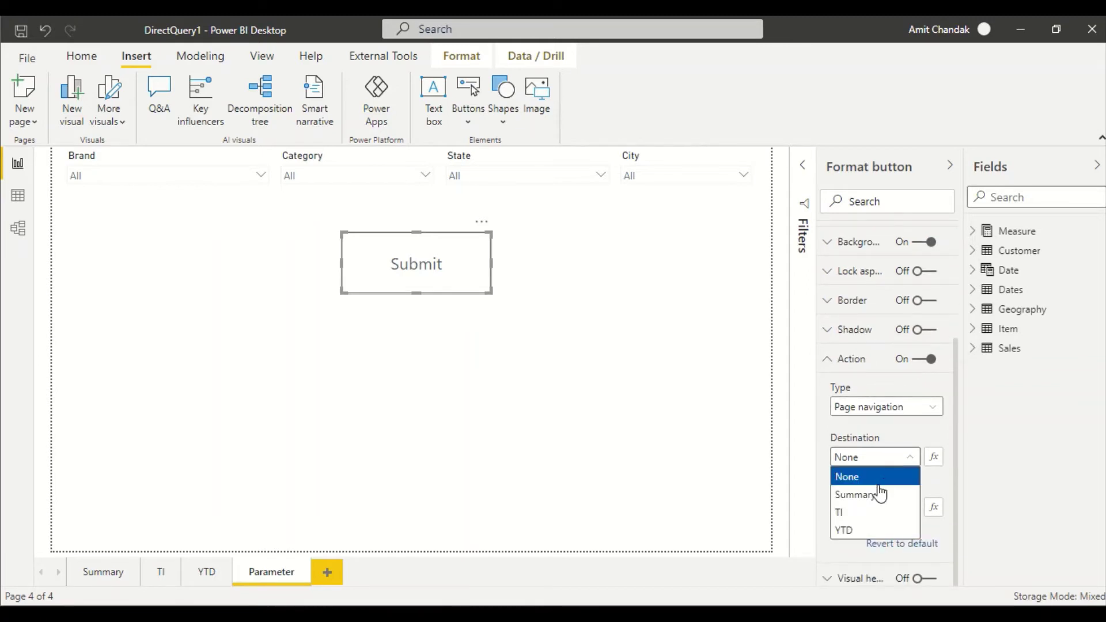
click(879, 493)
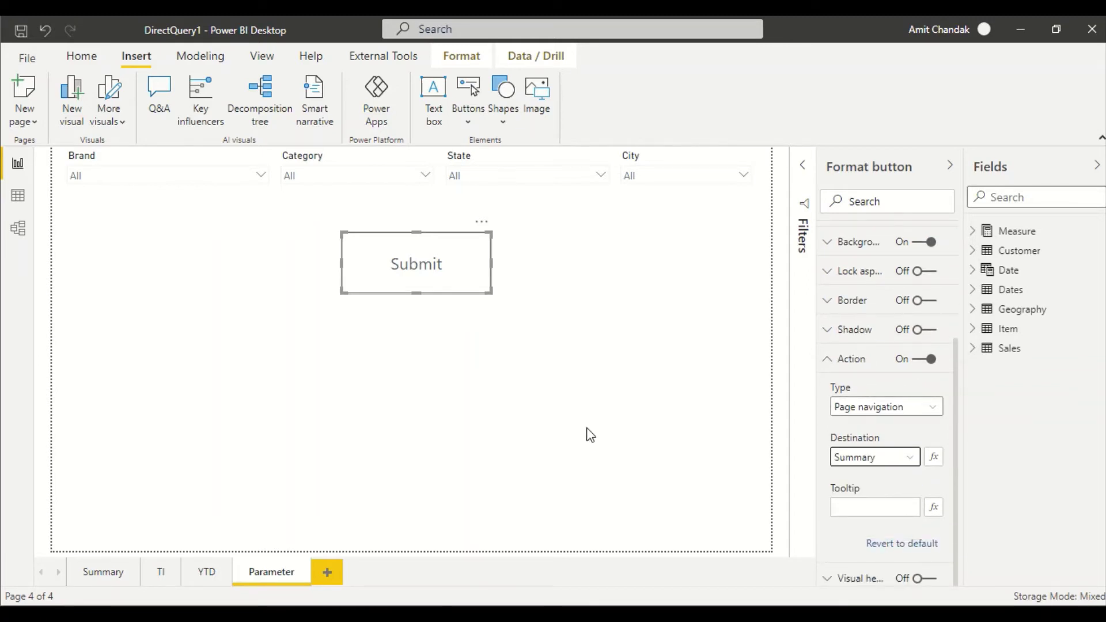
click(148, 311)
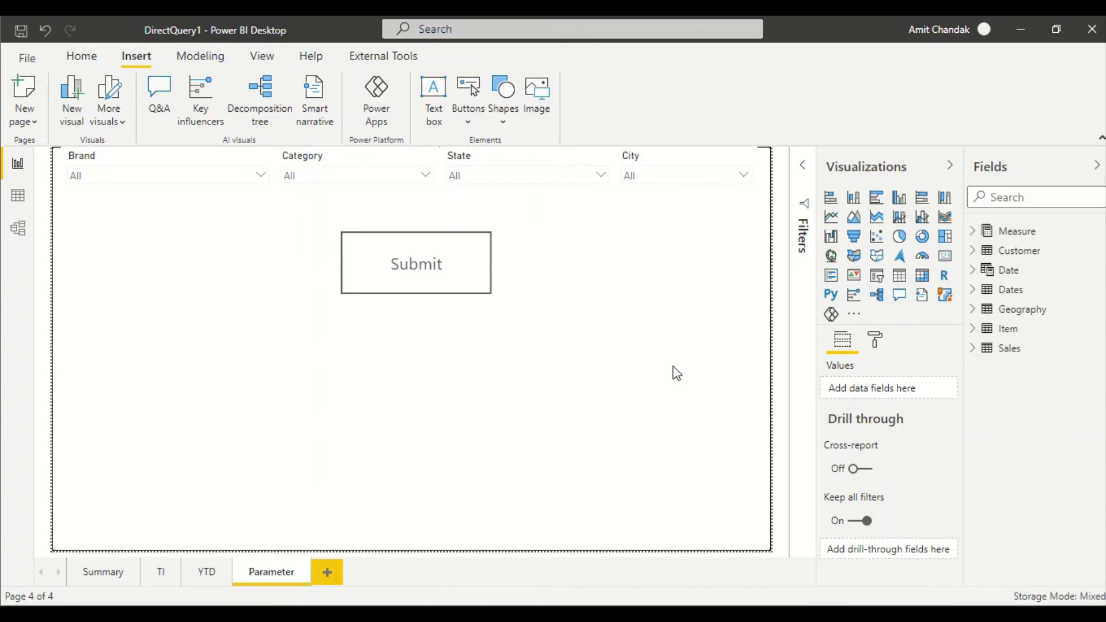
- Switch to SQL Server Management Studio and run the selected query listing recently executed SQL statements
click(764, 614)
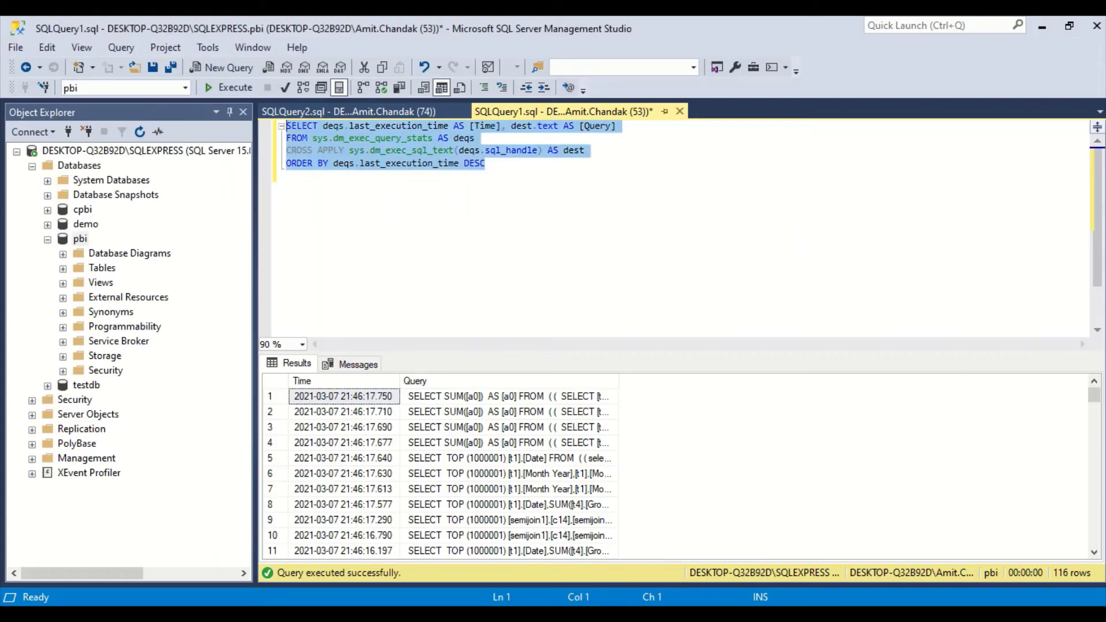
click(233, 89)
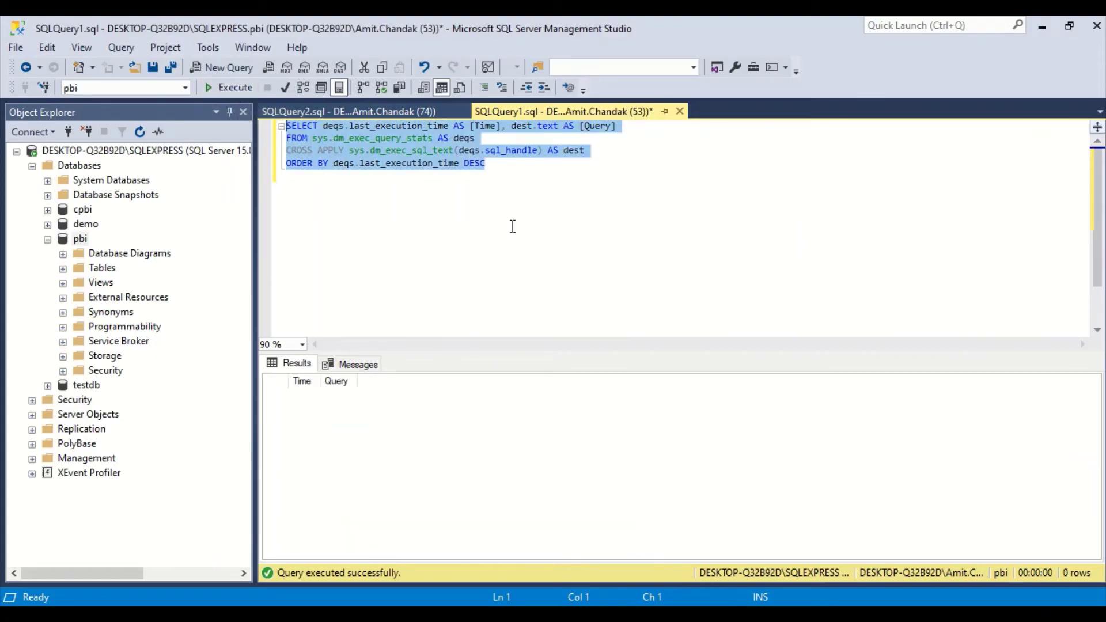
- Select Brand 1 in the Brand slicer in Power BI, and rerun the recent-statements query in SQL Server Management Studio
key(alt+Tab)
click(206, 181)
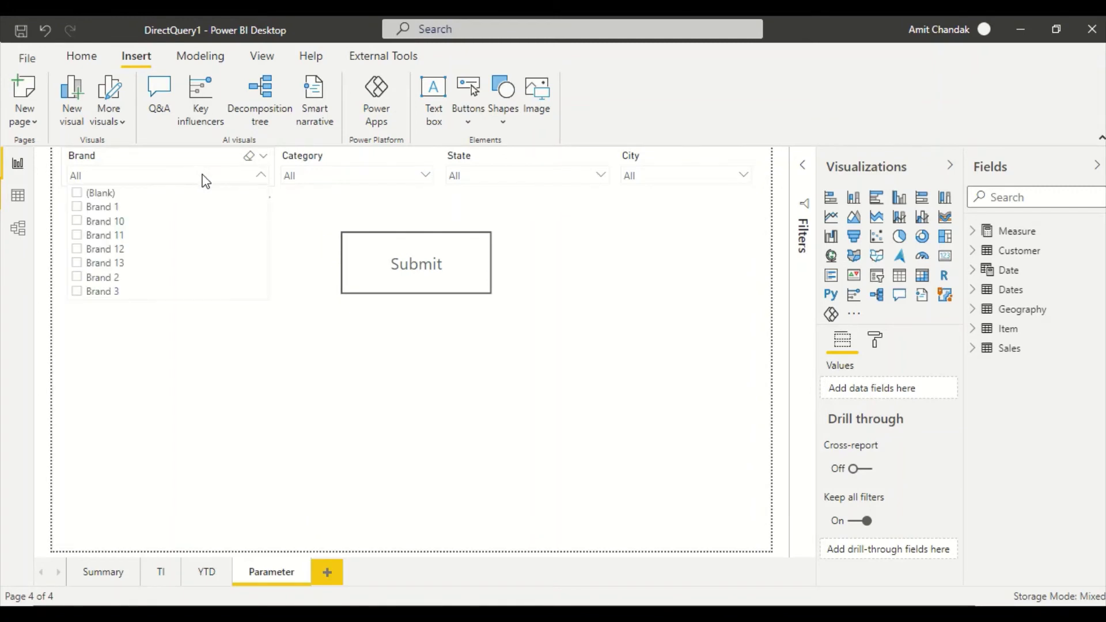
click(77, 207)
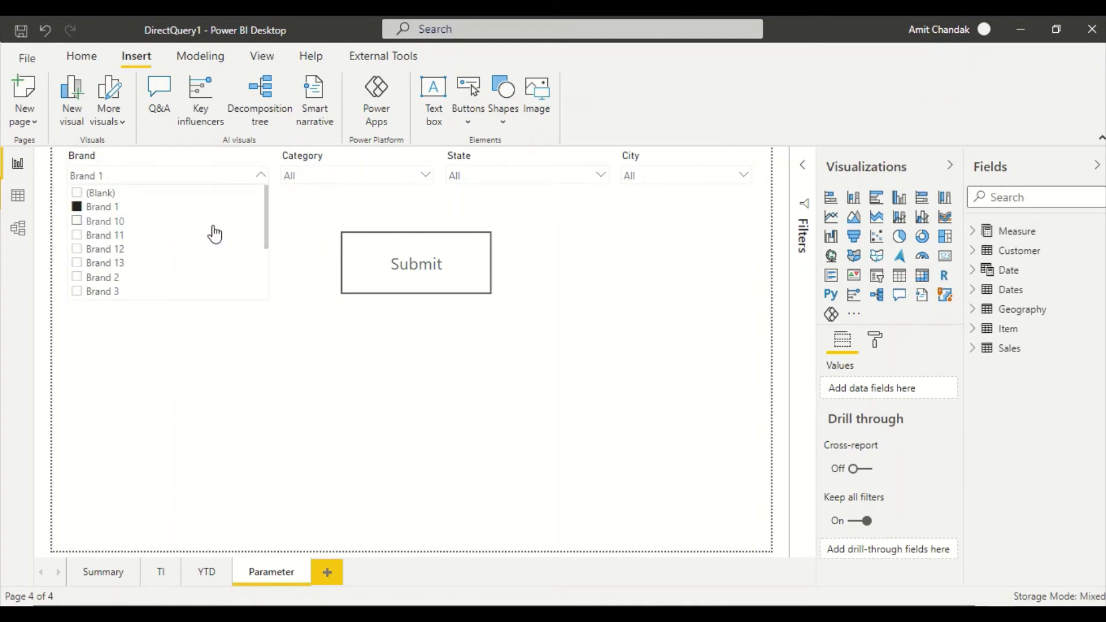
key(alt+Tab)
click(225, 89)
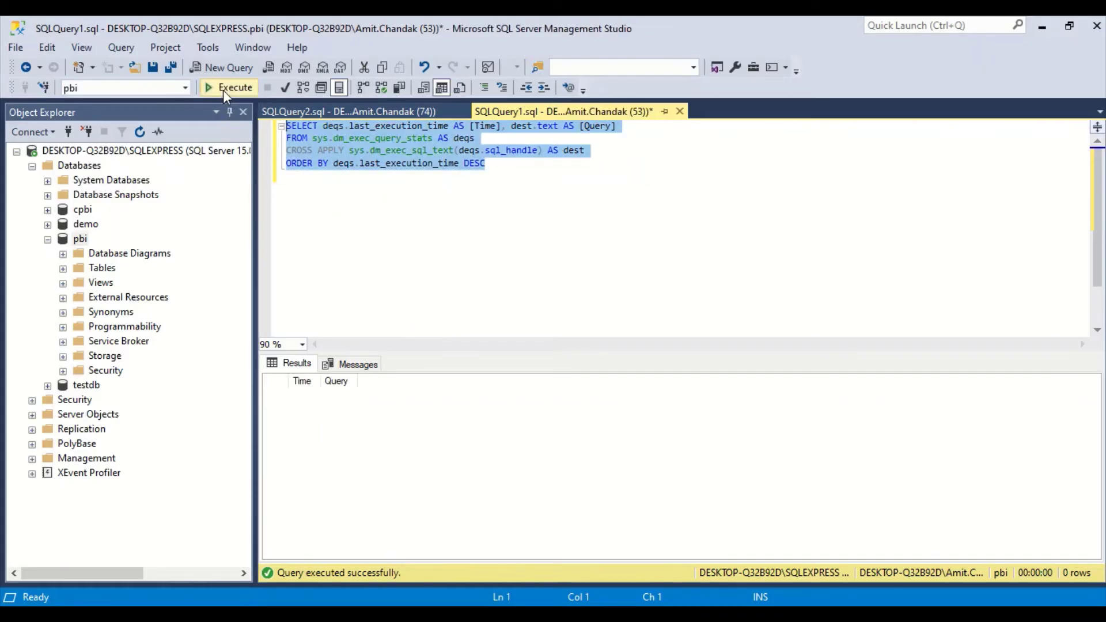
- Switch to Power BI and add Brand 10, Brand 11, Brand 12 and Brand 13 to the Brand slicer selection
key(alt+Tab)
click(76, 224)
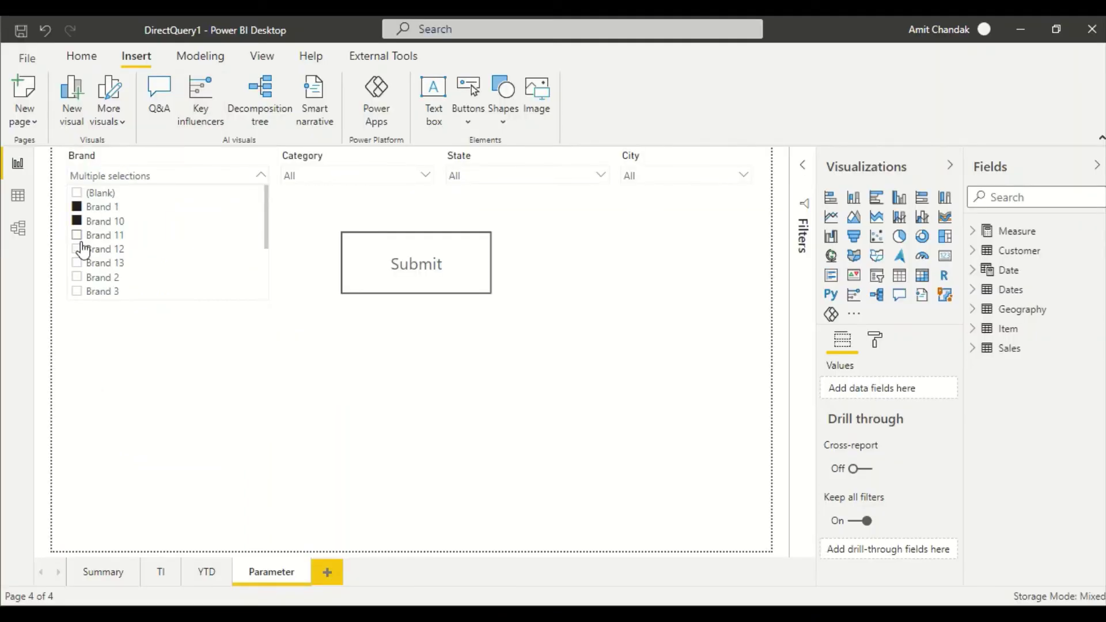
click(77, 235)
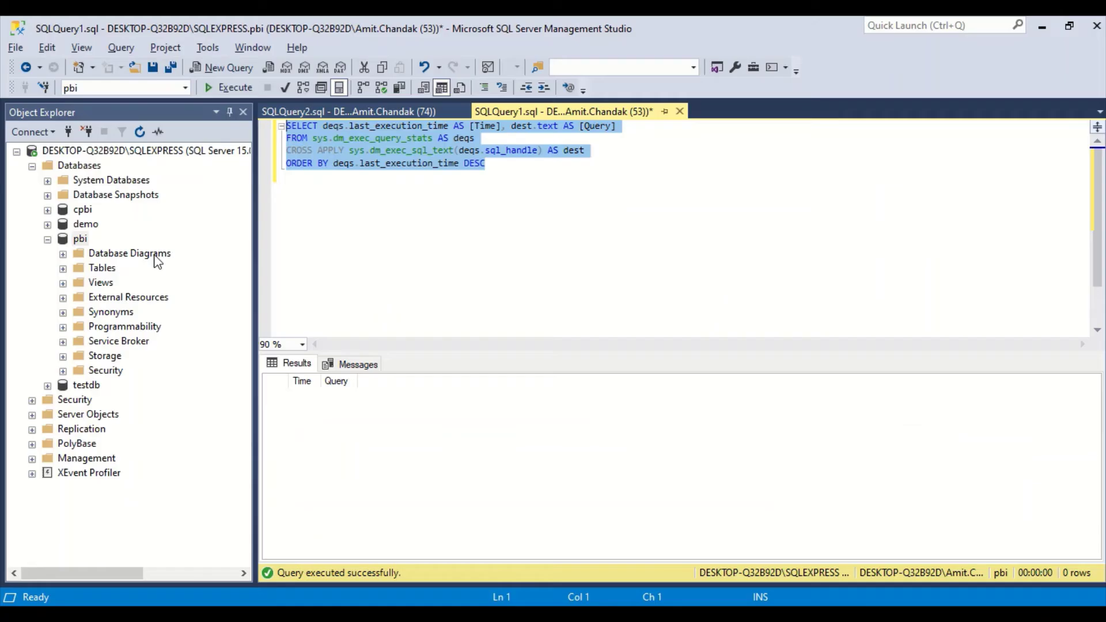
- Rerun the recent-statements query in SQL Server Management Studio and widen the Query column in the results
key(alt+Tab)
click(220, 88)
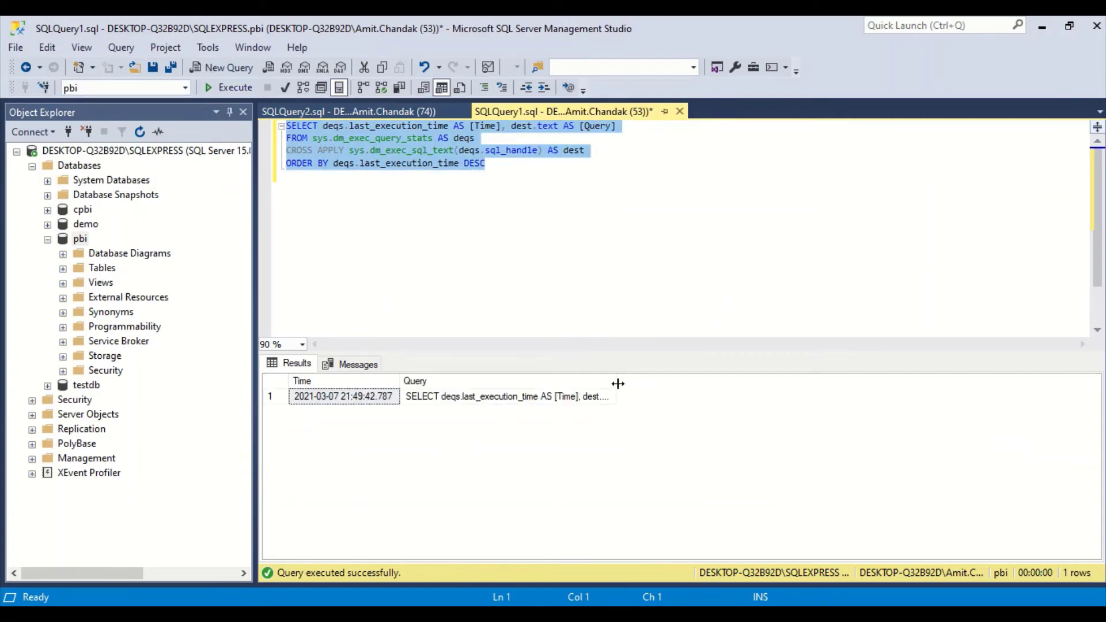
drag(616, 385, 955, 407)
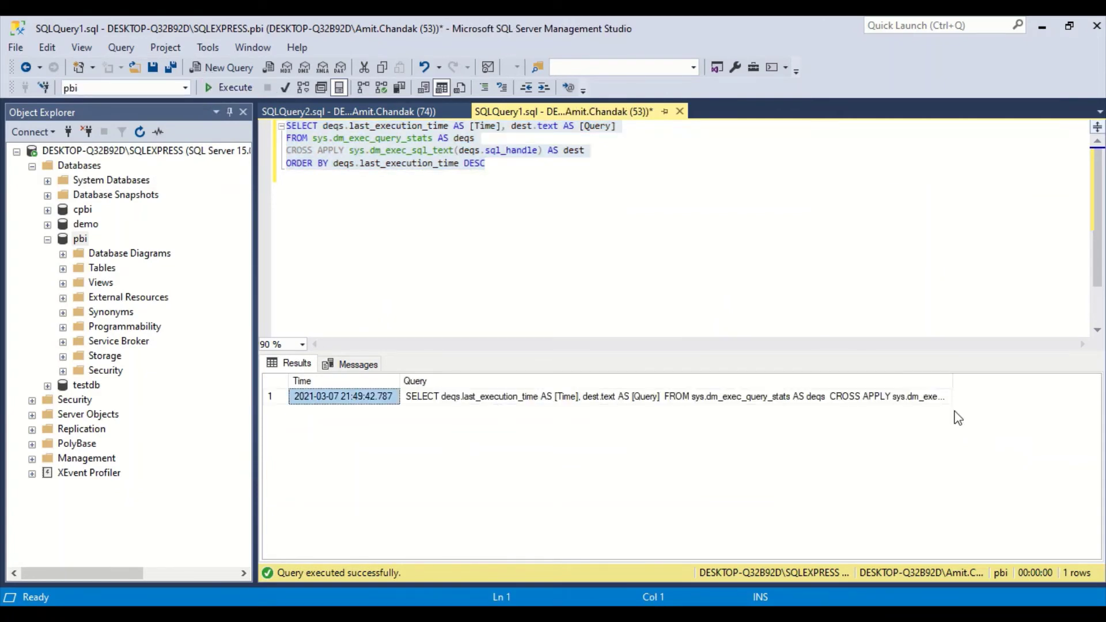
- Switch to Power BI and select Category 2, Category 3 and Category 4 in the Category slicer
key(alt+Tab)
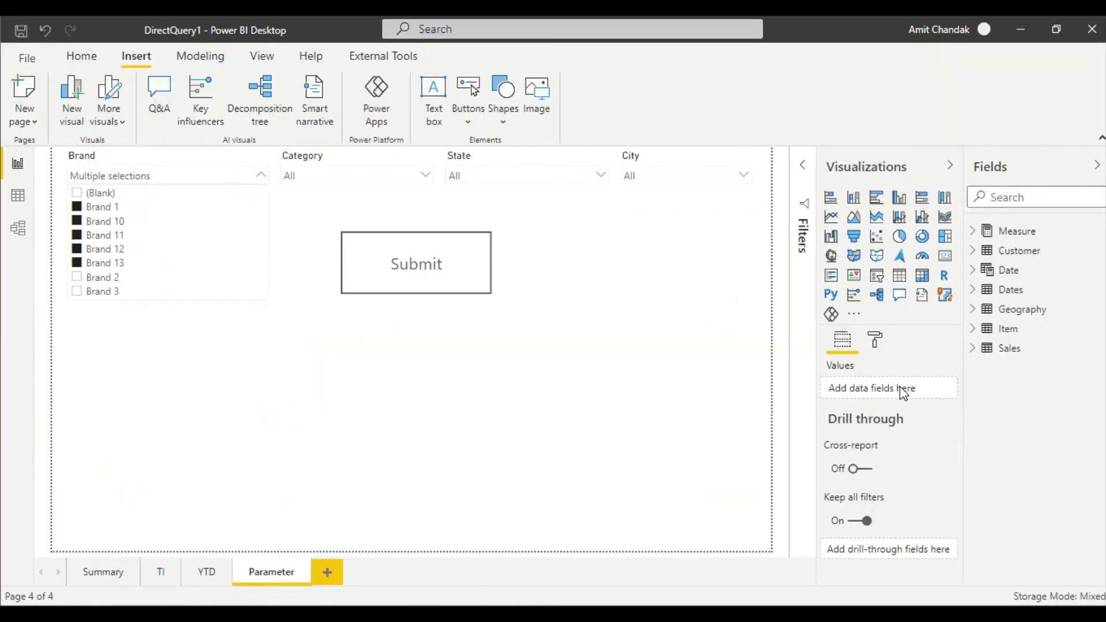
click(427, 175)
click(291, 209)
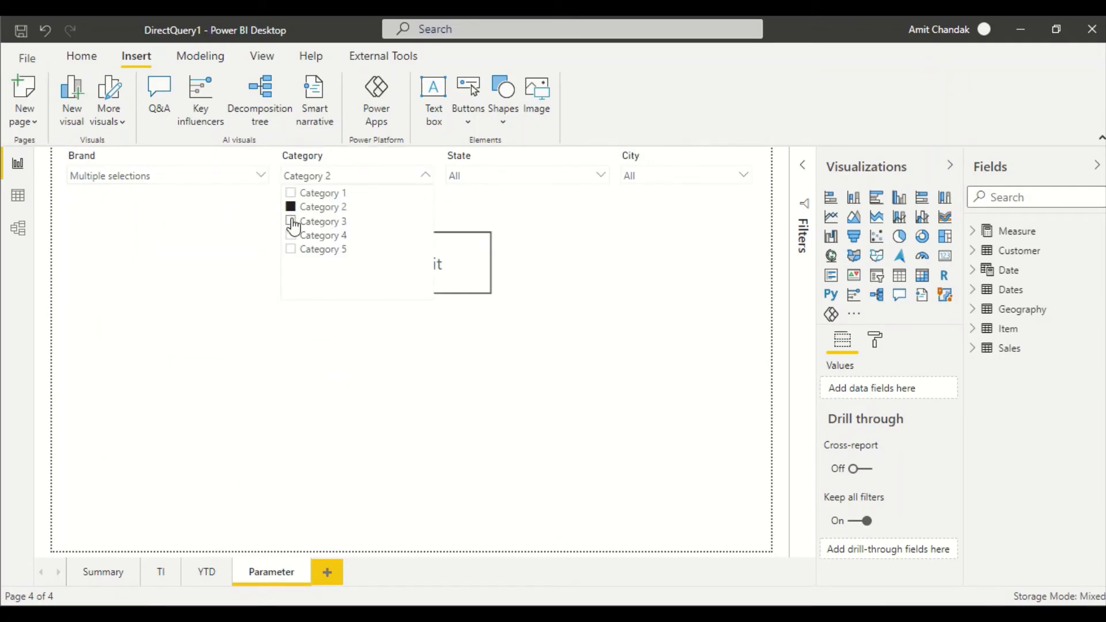
click(291, 222)
click(291, 235)
- Switch to SQL Server Management Studio and rerun the whole recent-statements query to check for the Category slicer's SQL
key(alt+Tab)
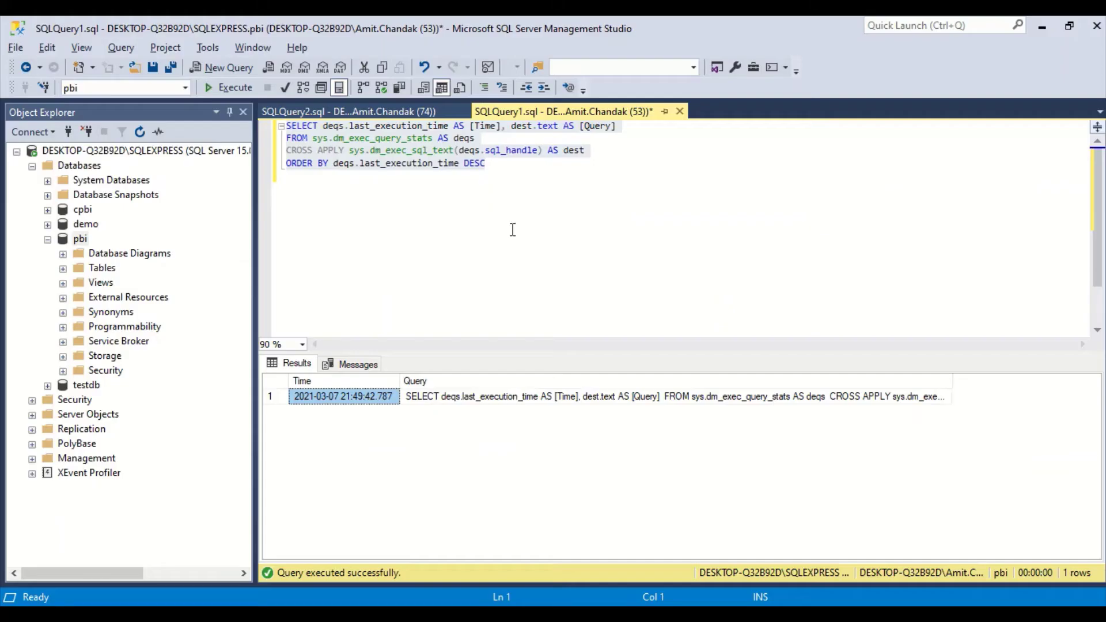
key(ctrl+a)
click(216, 92)
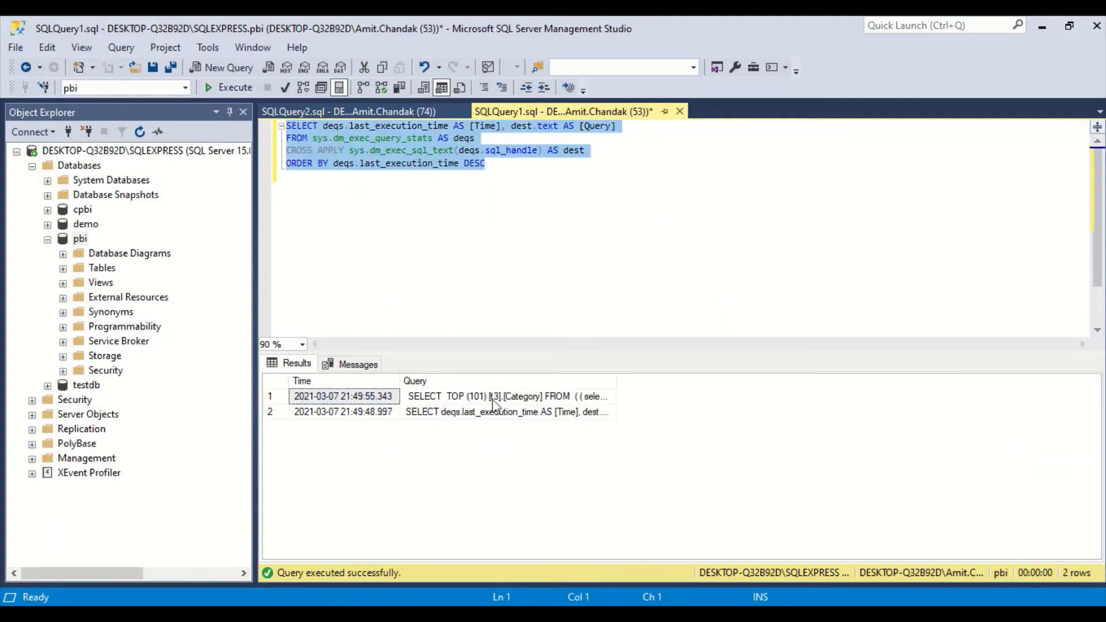
- Switch to Power BI and select Arizona, California, Colorado and District of Columbia in the State slicer
key(alt+Tab)
click(553, 181)
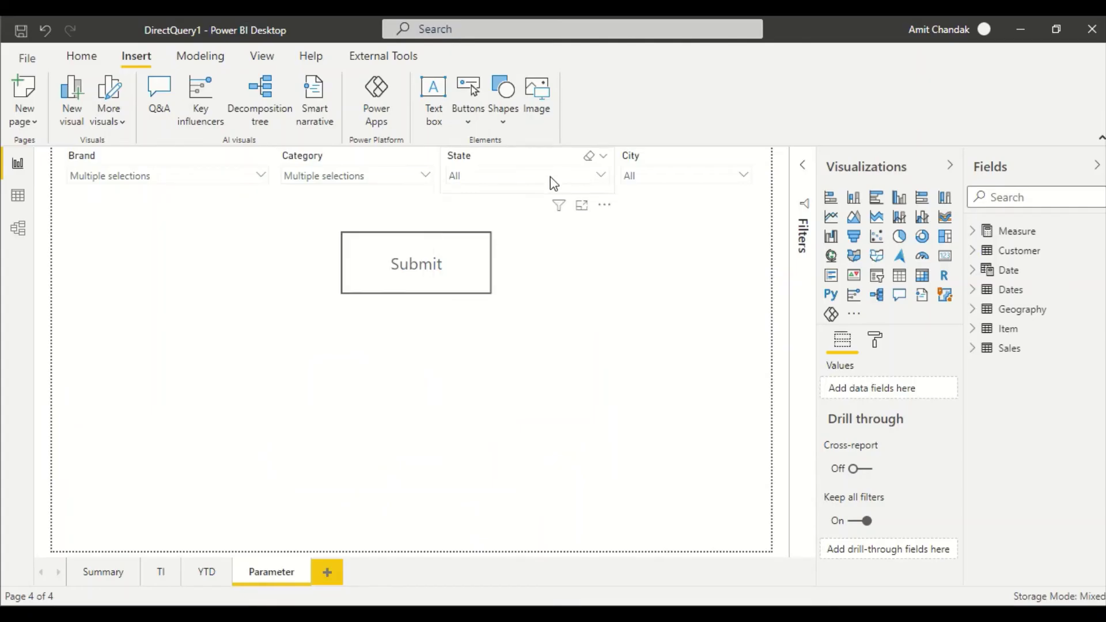
click(553, 175)
click(456, 221)
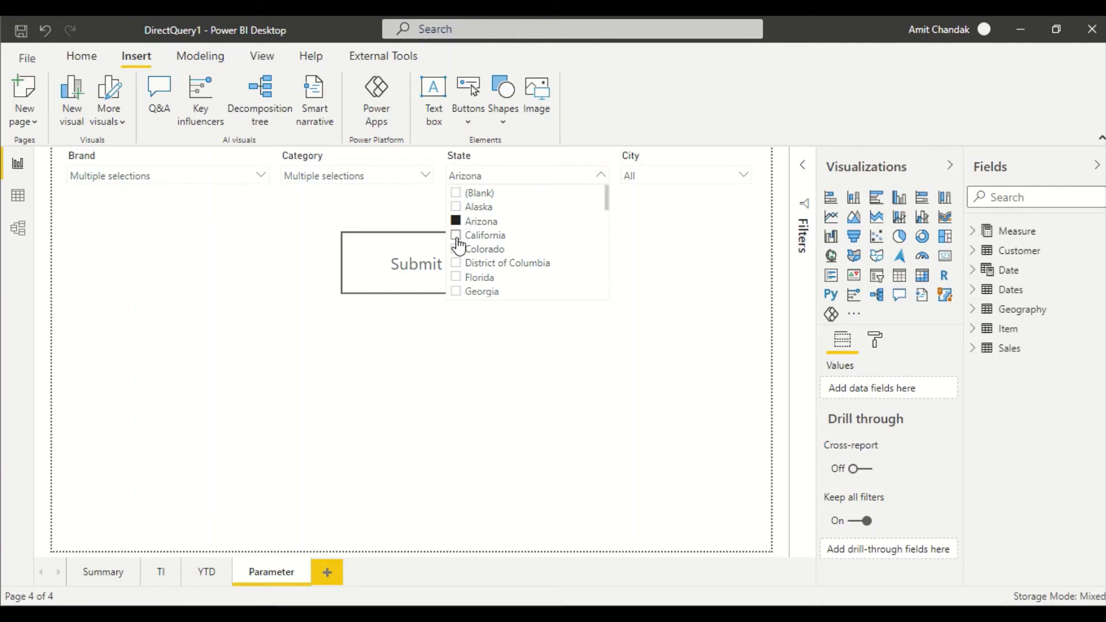
click(456, 235)
click(456, 248)
click(456, 262)
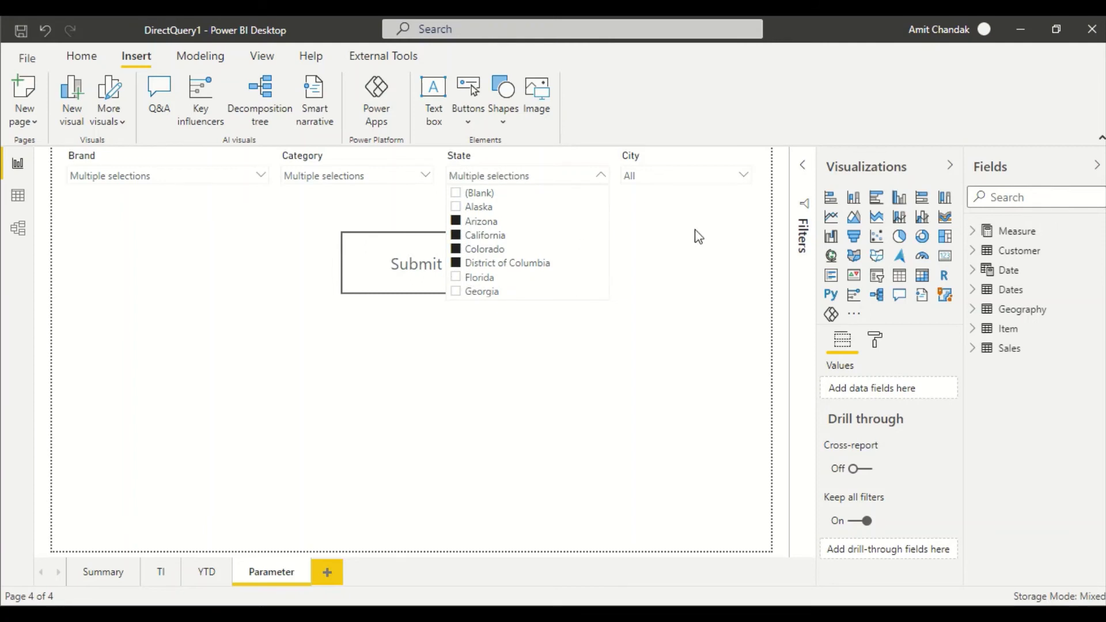
- Select Anaheim, Aurora, Bakersfield, Chandler, Chula Vista and Colorado Springs in the City slicer and close its list
click(729, 179)
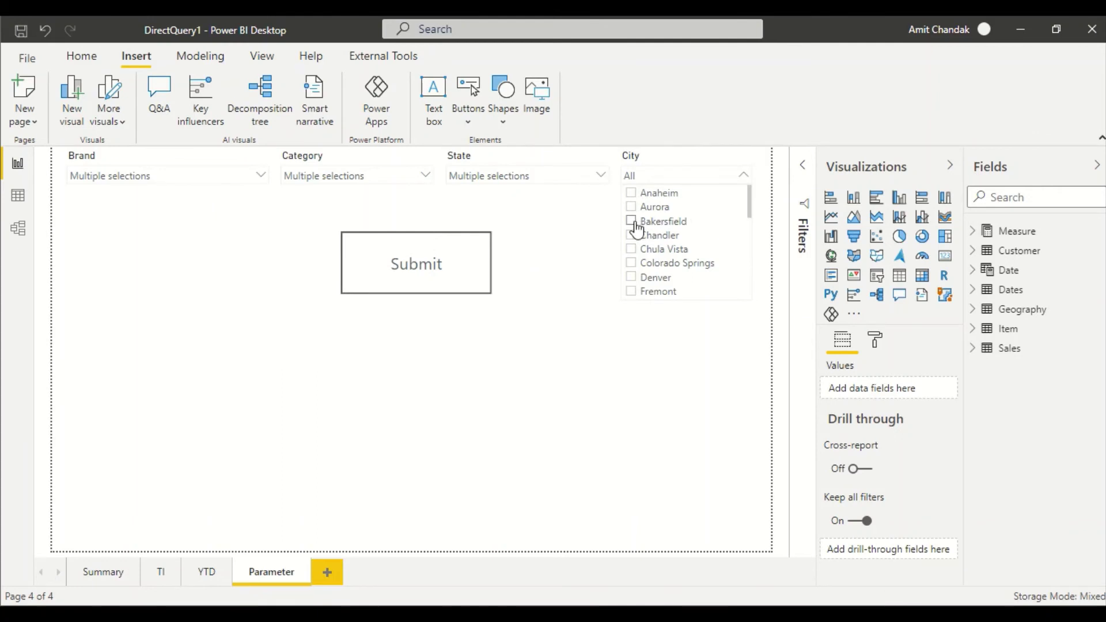
click(631, 193)
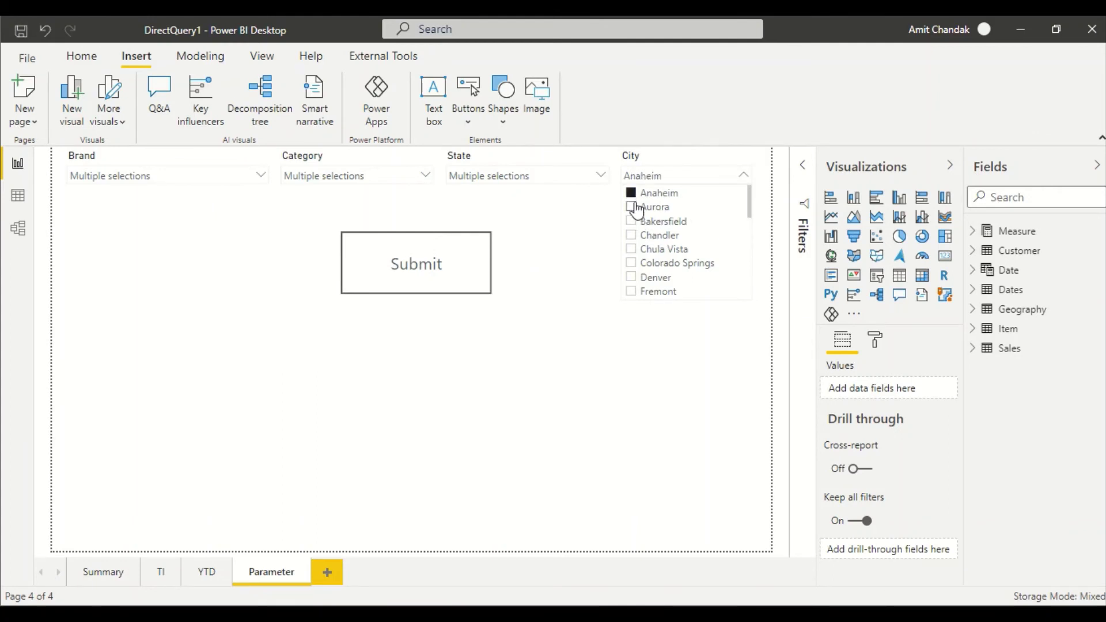
click(632, 206)
click(631, 221)
click(632, 235)
click(632, 249)
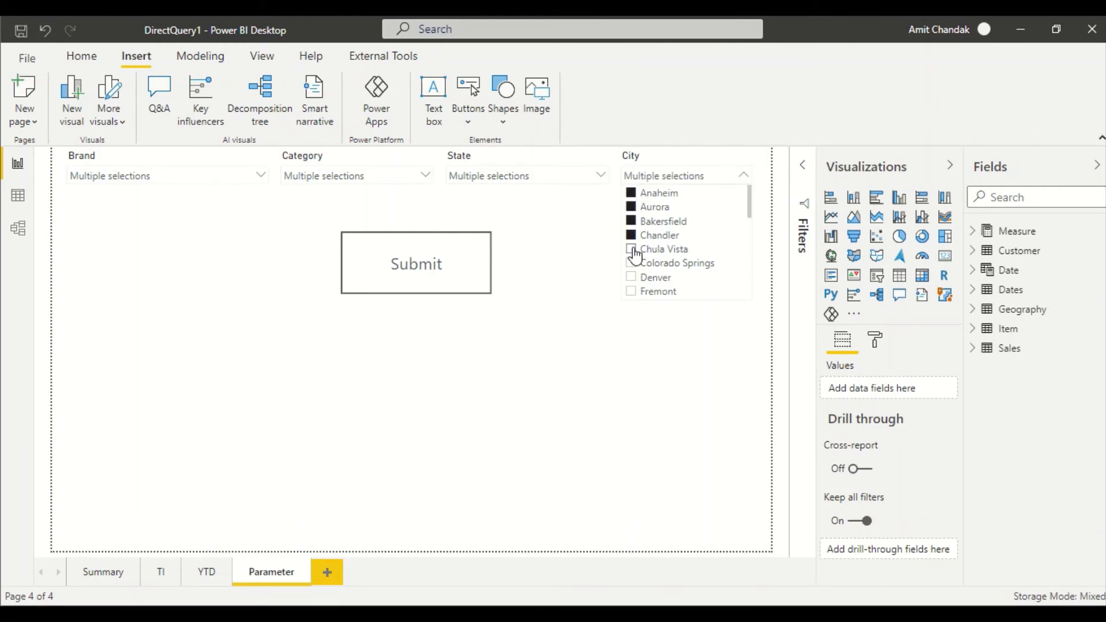
click(631, 264)
click(578, 278)
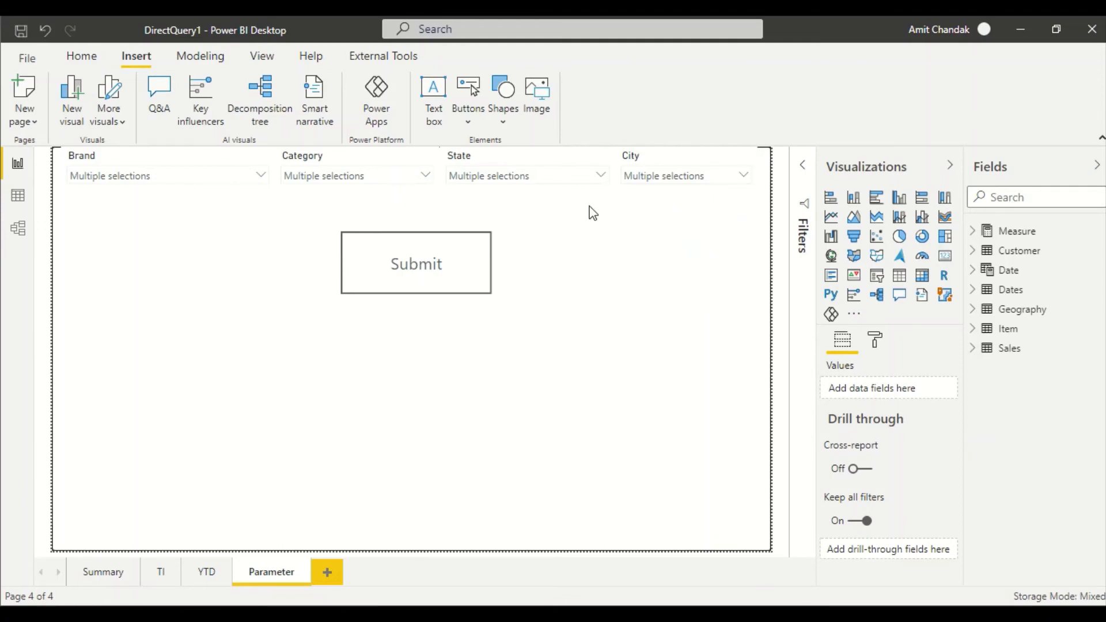
- Look at the State slicer's filtered list, and rerun the recent-statements query in SQL Server Management Studio to check which SQL was triggered
click(602, 175)
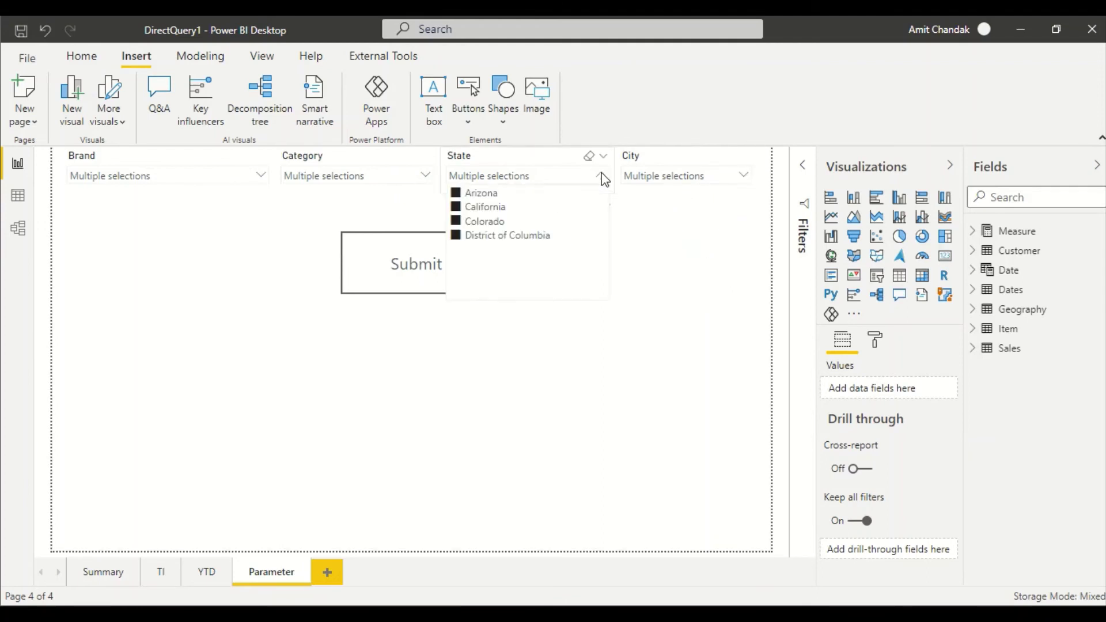
click(694, 357)
key(alt+Tab)
click(241, 92)
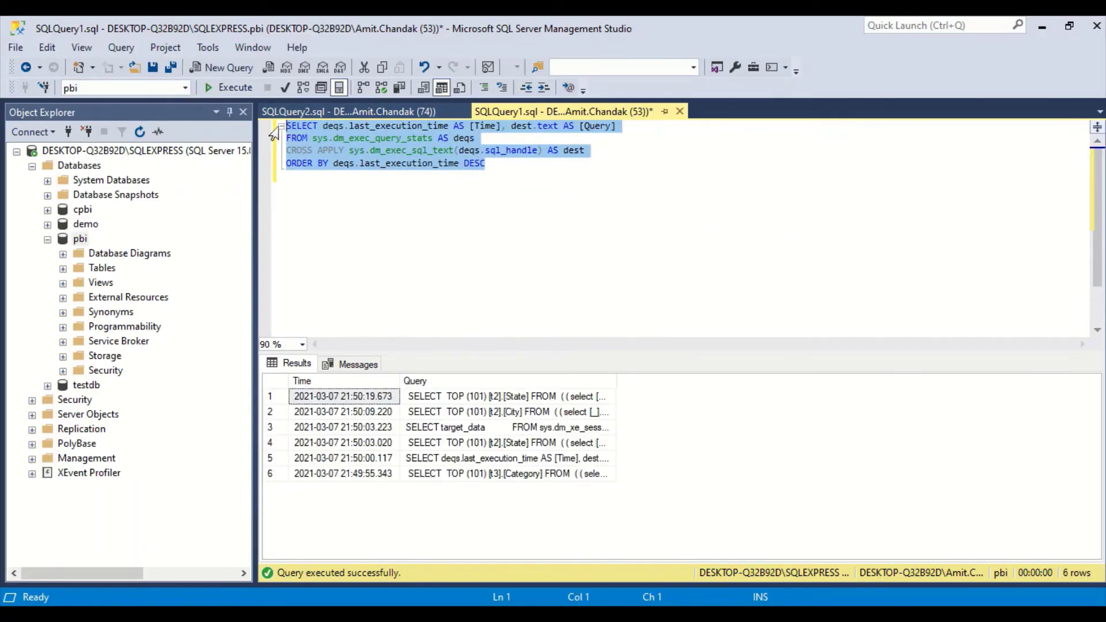
click(233, 87)
click(224, 94)
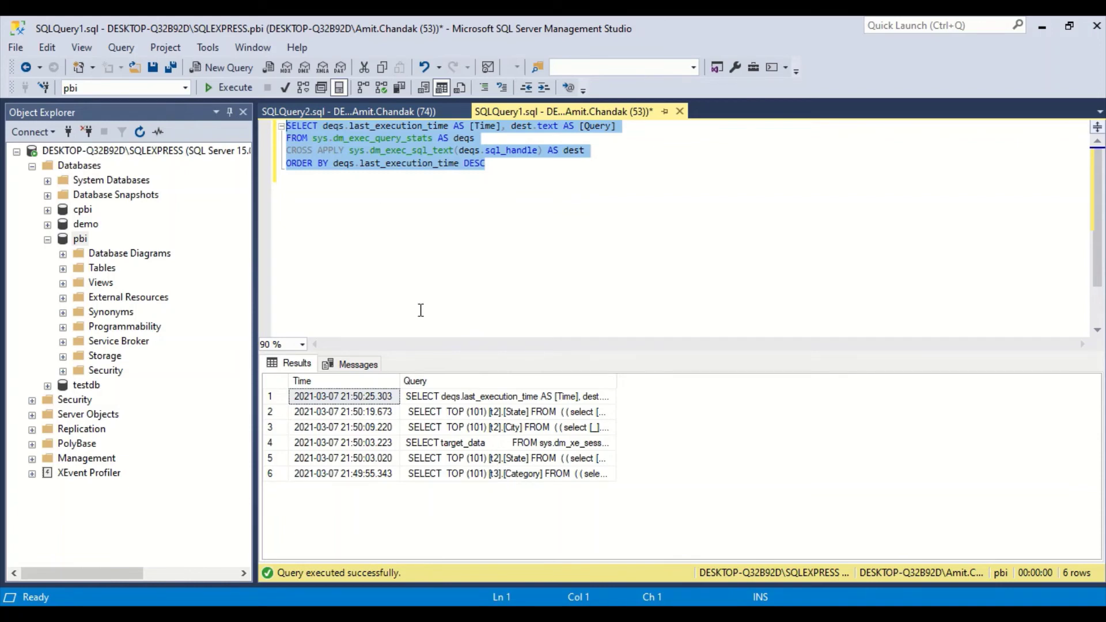
- Rerun the recent-statements query to recheck which SQL was sent before submitting the slicer selections
click(229, 90)
click(229, 89)
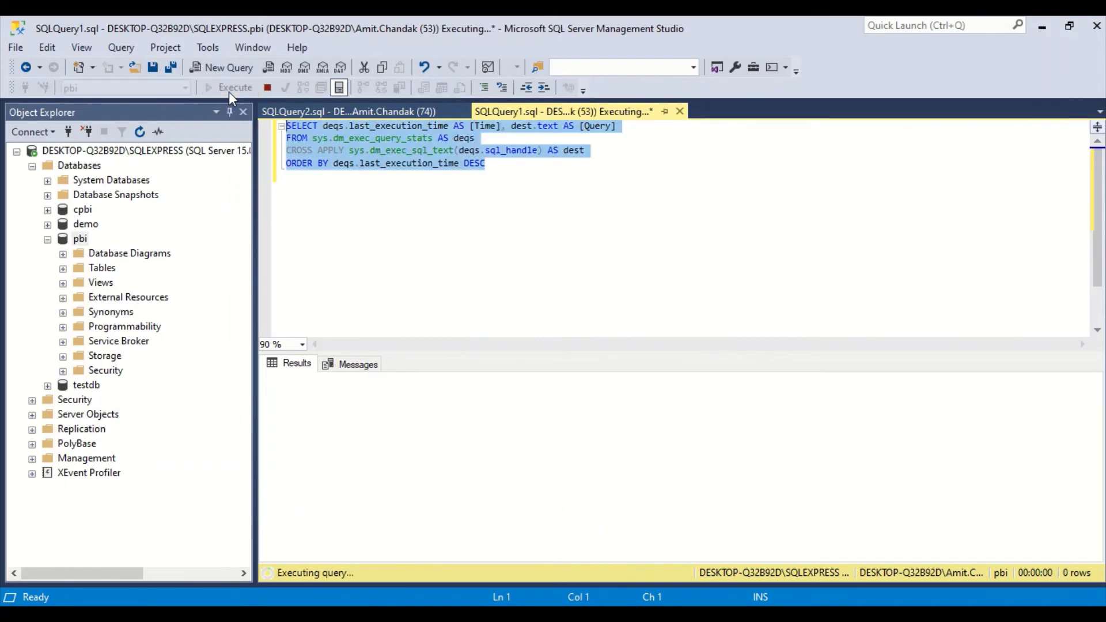
click(230, 89)
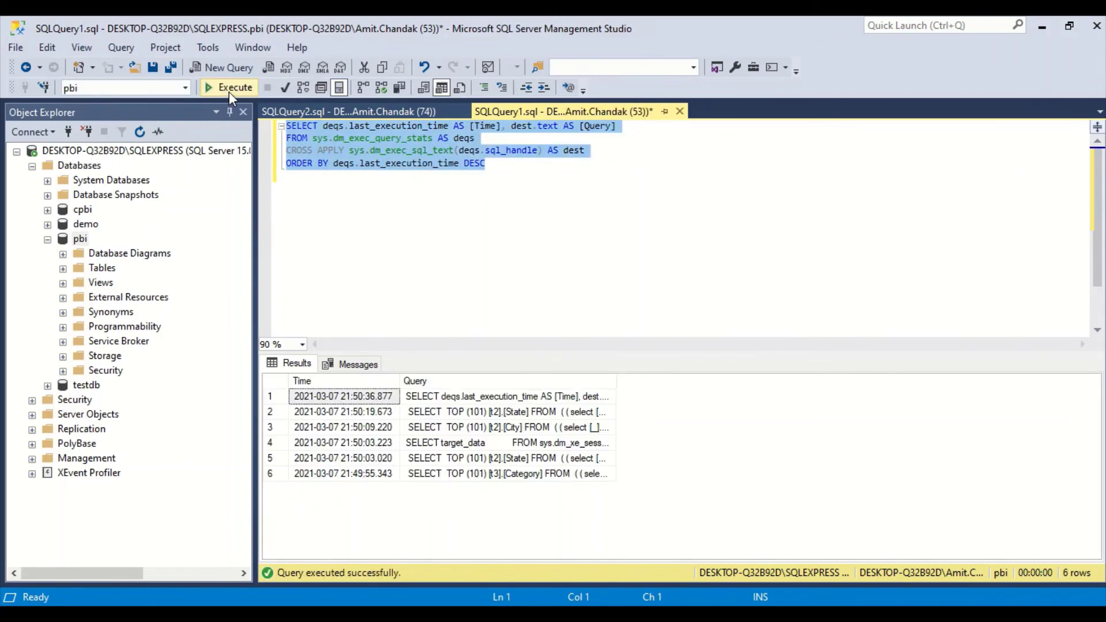
- Switch to Power BI, follow the Submit button to Summary, and rerun the recent-statements query in SQL Server Management Studio to review the triggered SQL
key(alt+Tab)
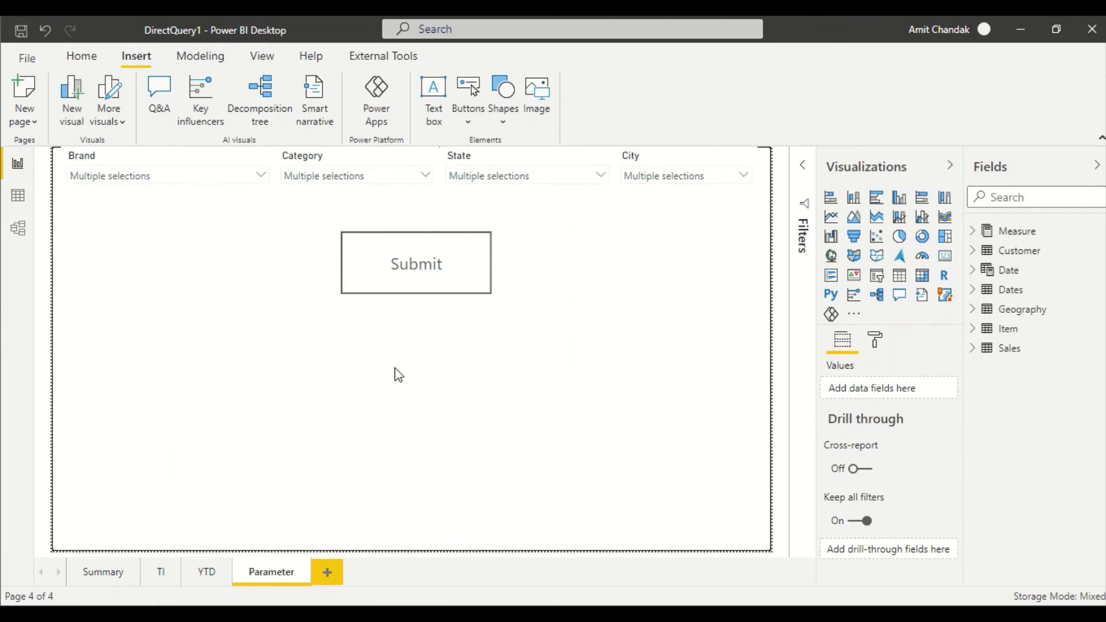
ctrl+click(423, 270)
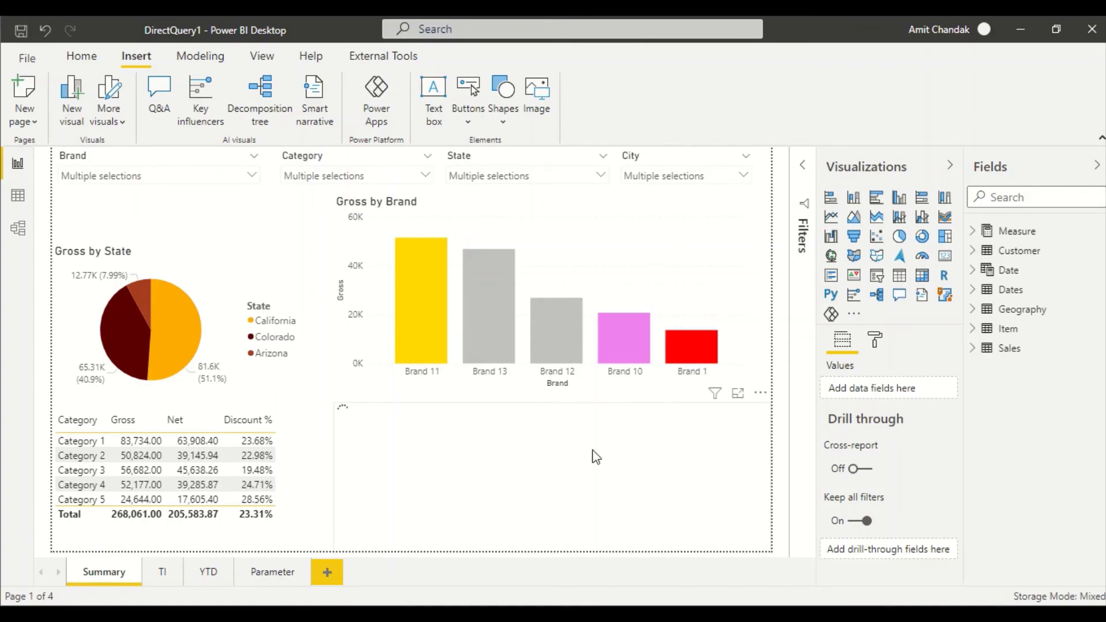
key(alt+Tab)
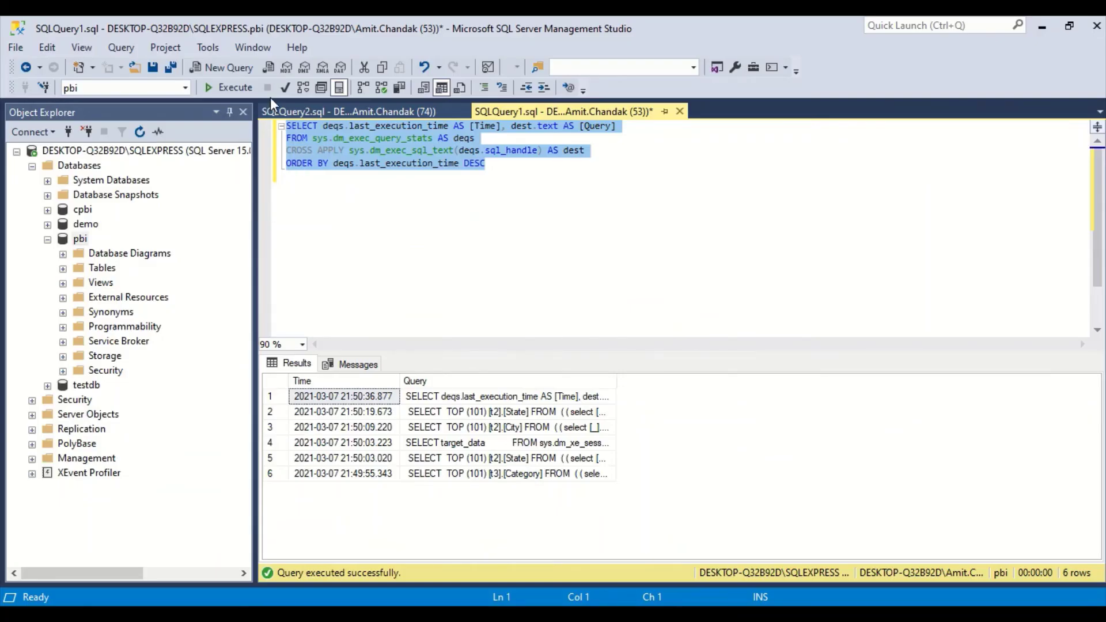
click(235, 88)
scroll(410, 438, down, 3)
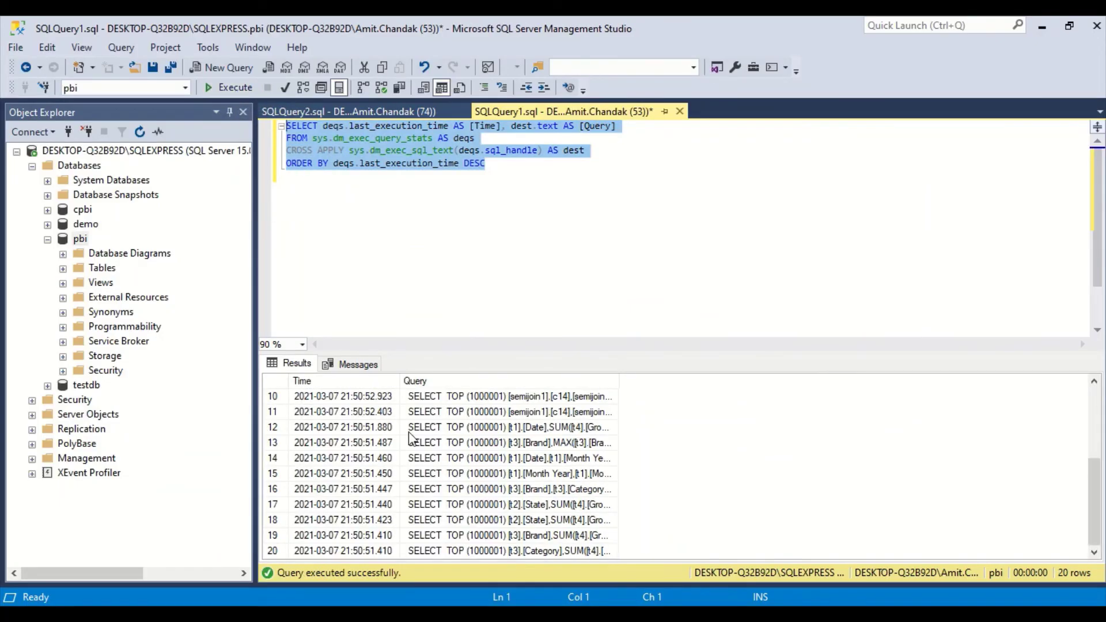
scroll(414, 455, up, 3)
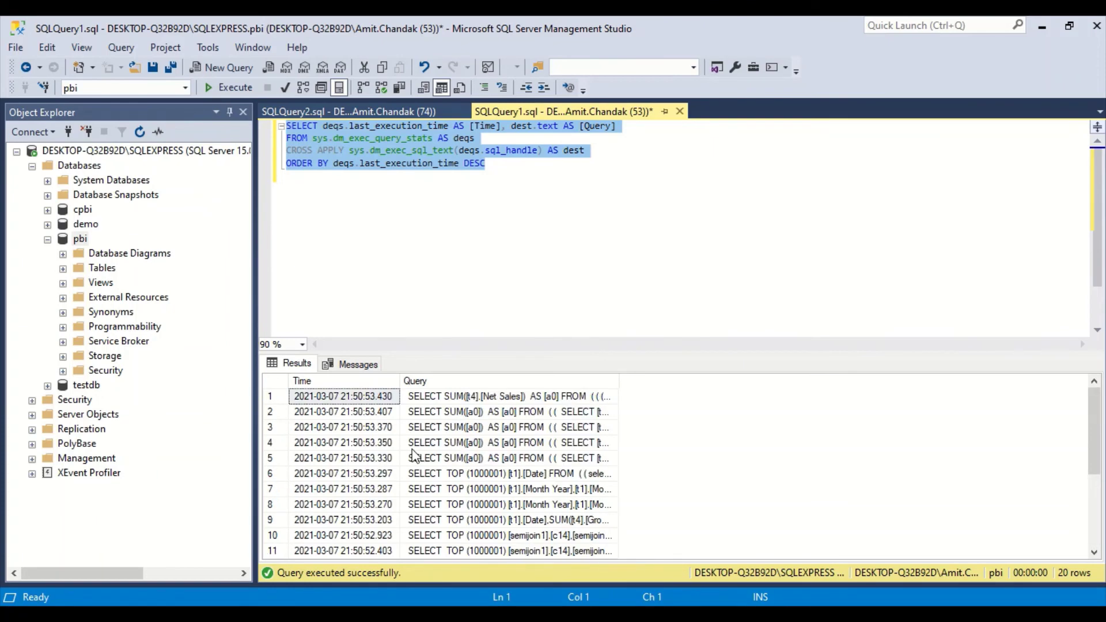
- Switch to Power BI and inspect the synced selections in the Brand, Category, State and City slicers on the Summary page
key(alt+Tab)
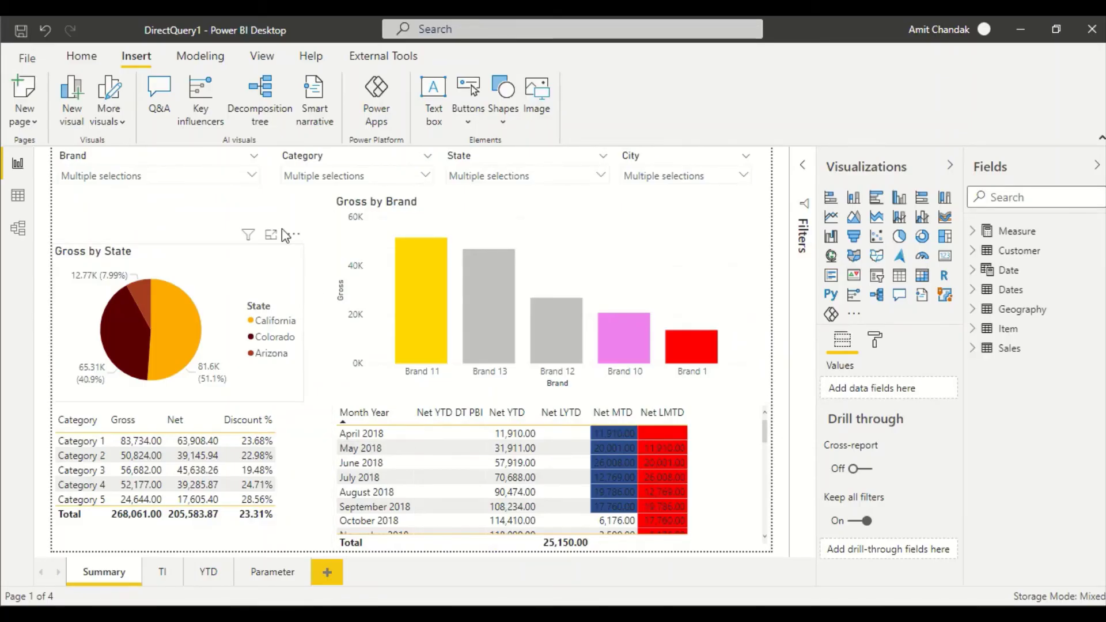
click(257, 182)
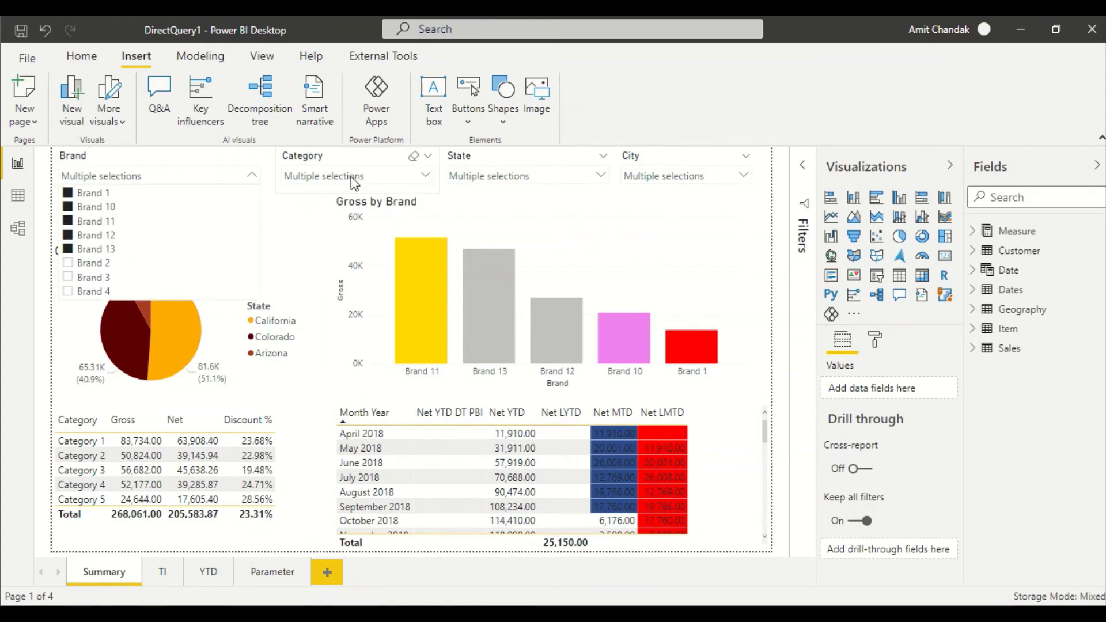
click(424, 176)
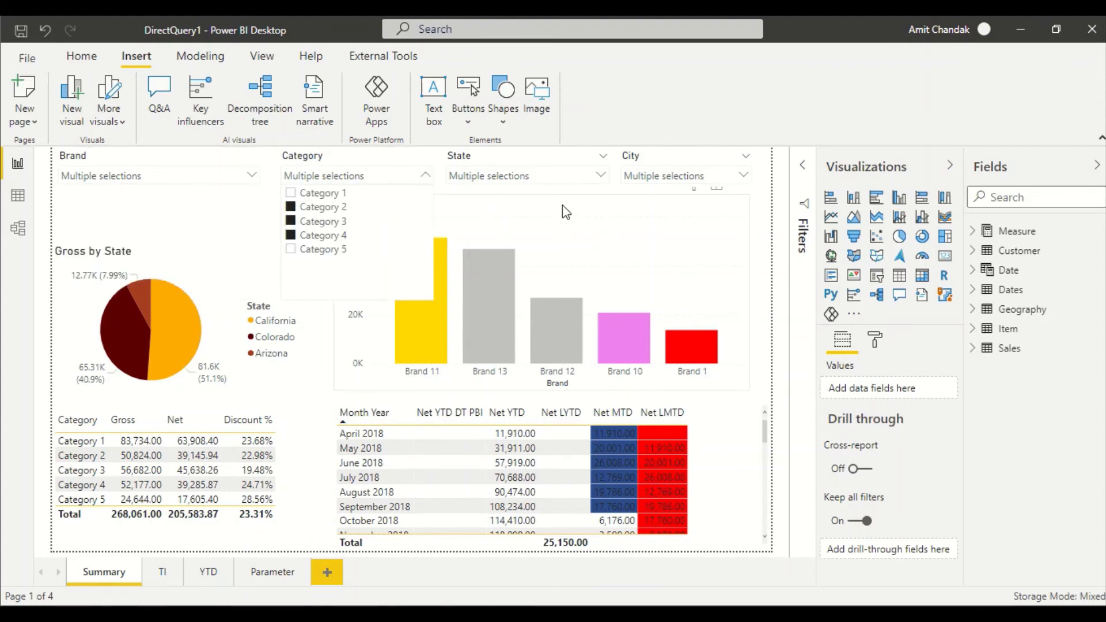
click(599, 175)
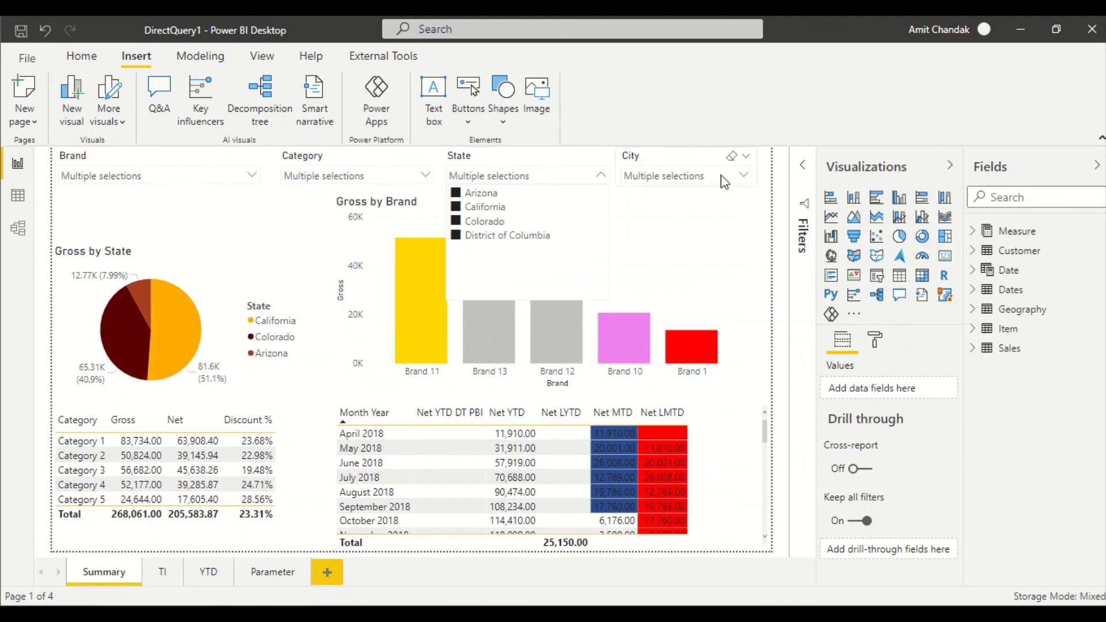
click(744, 174)
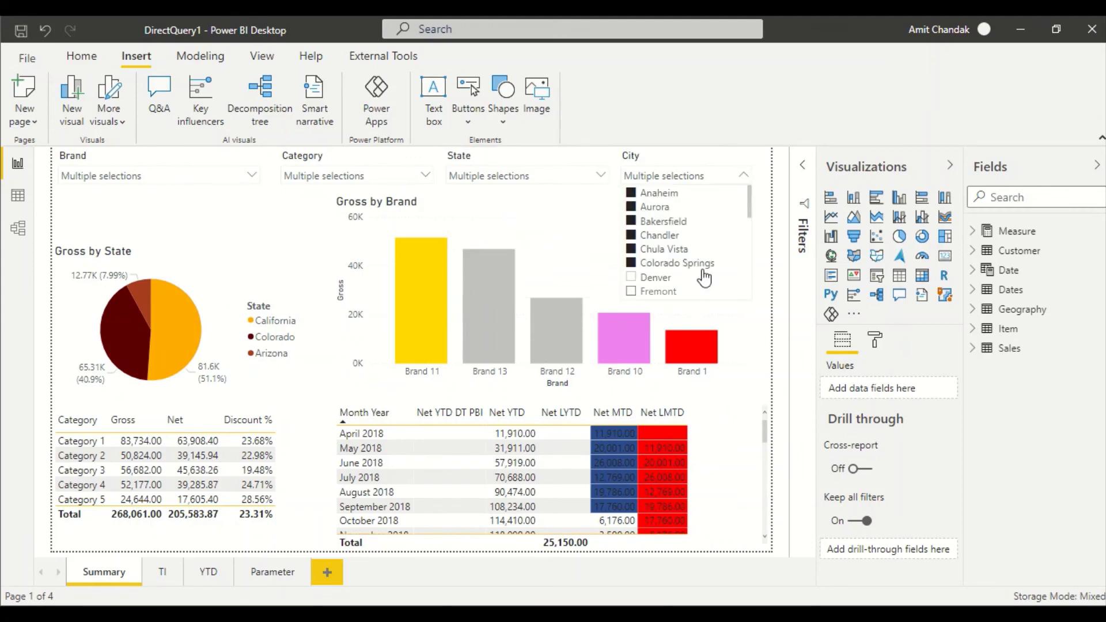
click(744, 176)
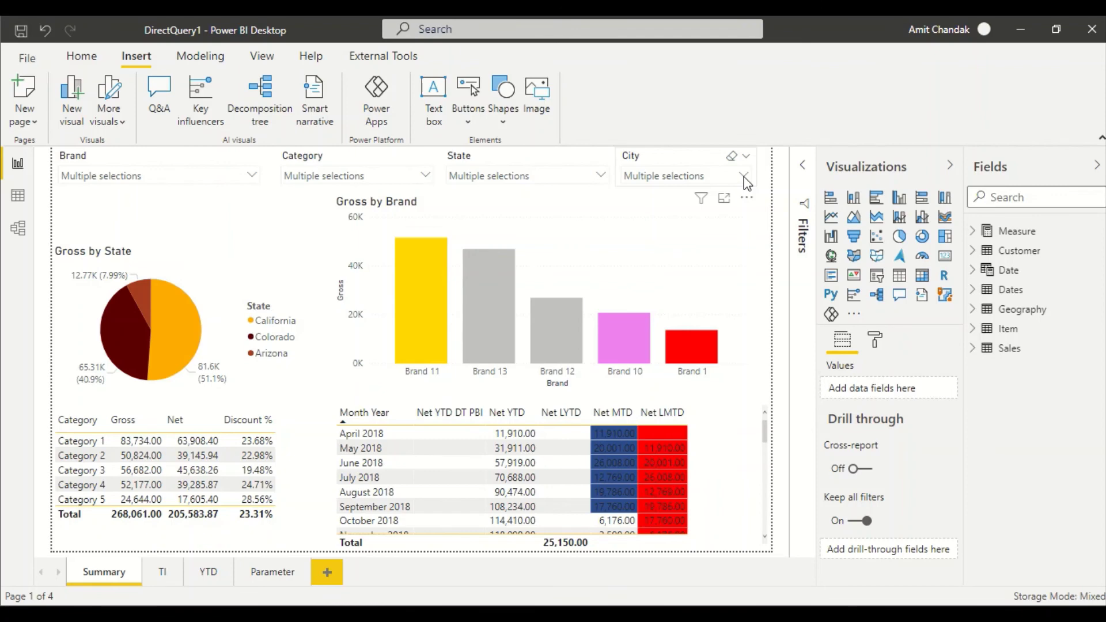
- Look through the TI and YTD report pages and return to the Parameter page
click(272, 573)
click(162, 572)
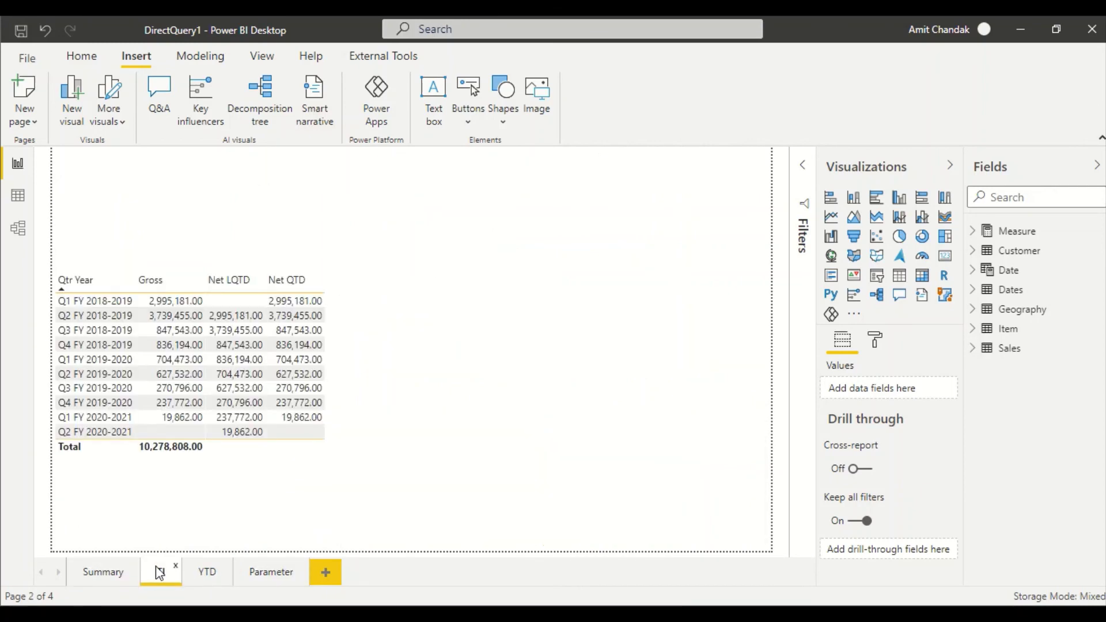
click(202, 575)
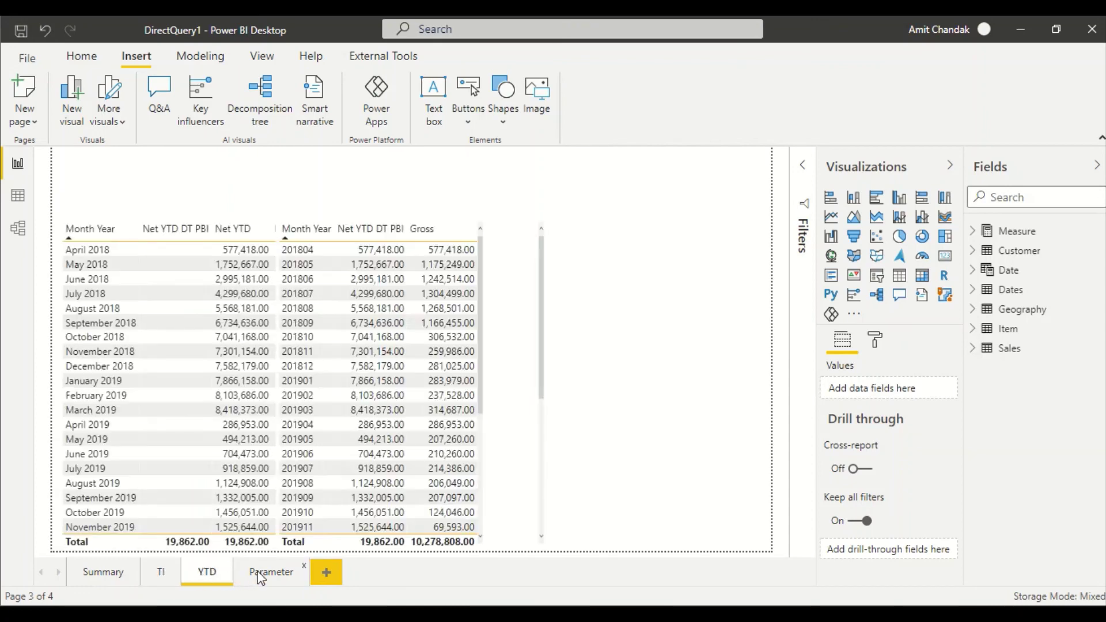
click(261, 576)
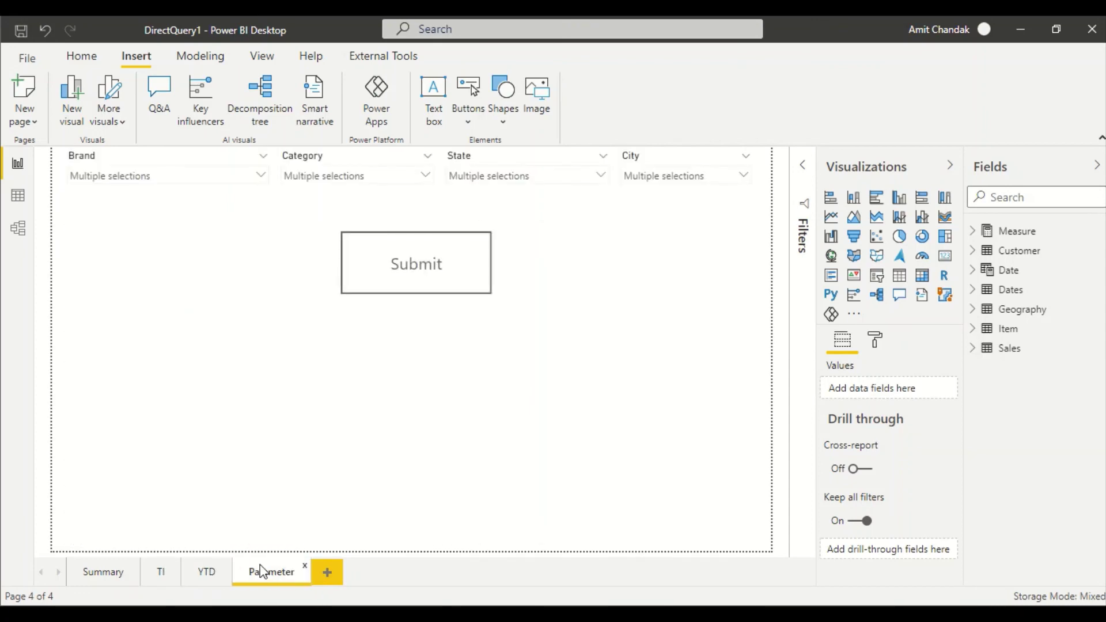